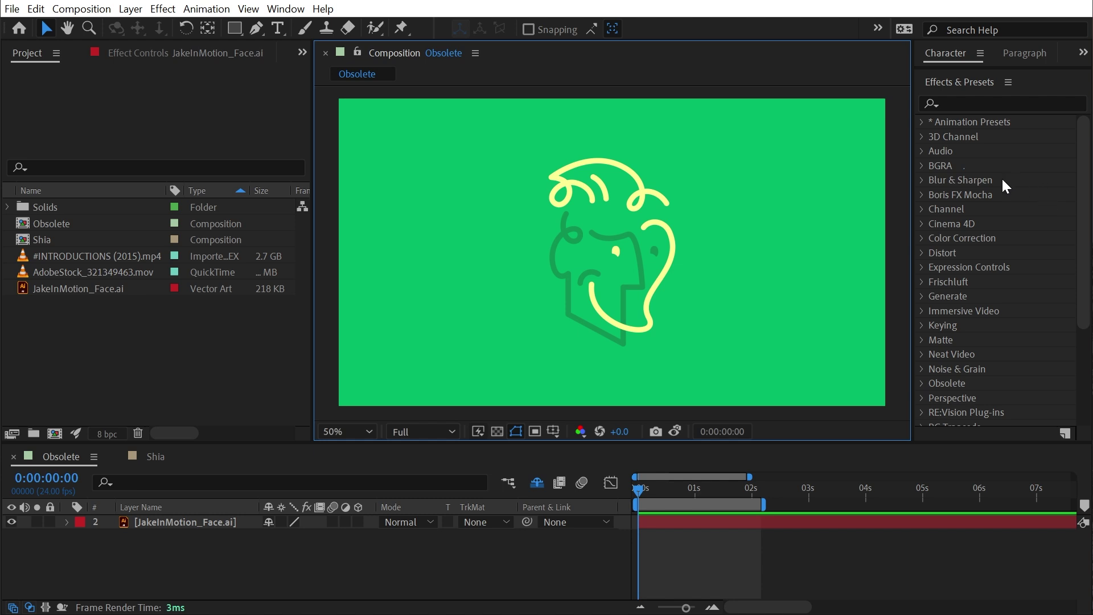
- Expand the Obsolete category in the Effects & Presets panel
{"action": "scroll", "coordinate": [999, 179], "scroll_direction": "down", "scroll_amount": 5}
{"action": "left_click", "coordinate": [943, 270]}
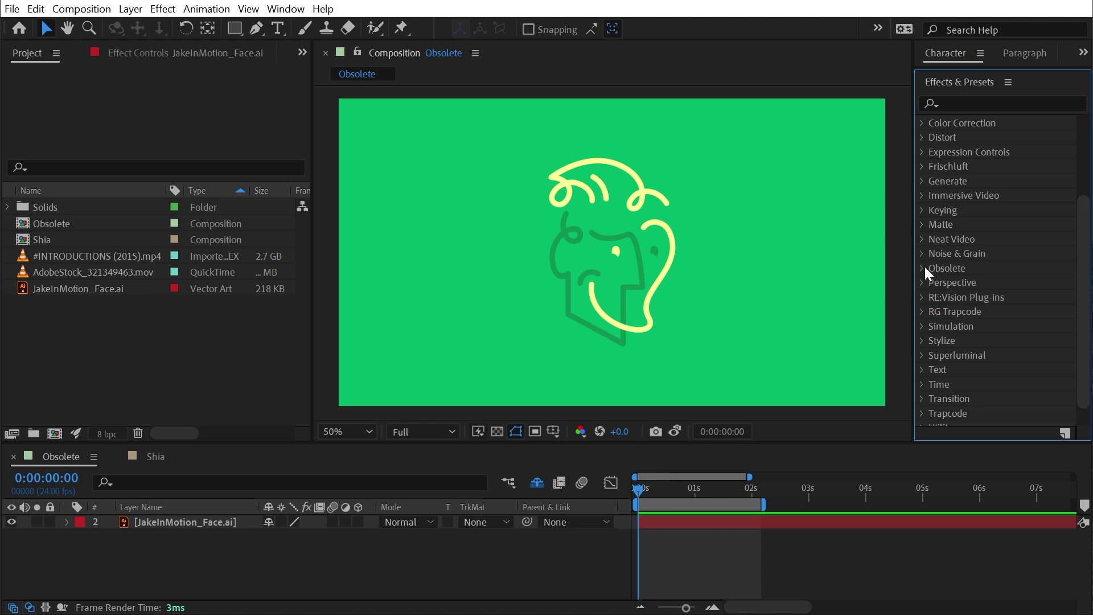
{"action": "left_click", "coordinate": [922, 268]}
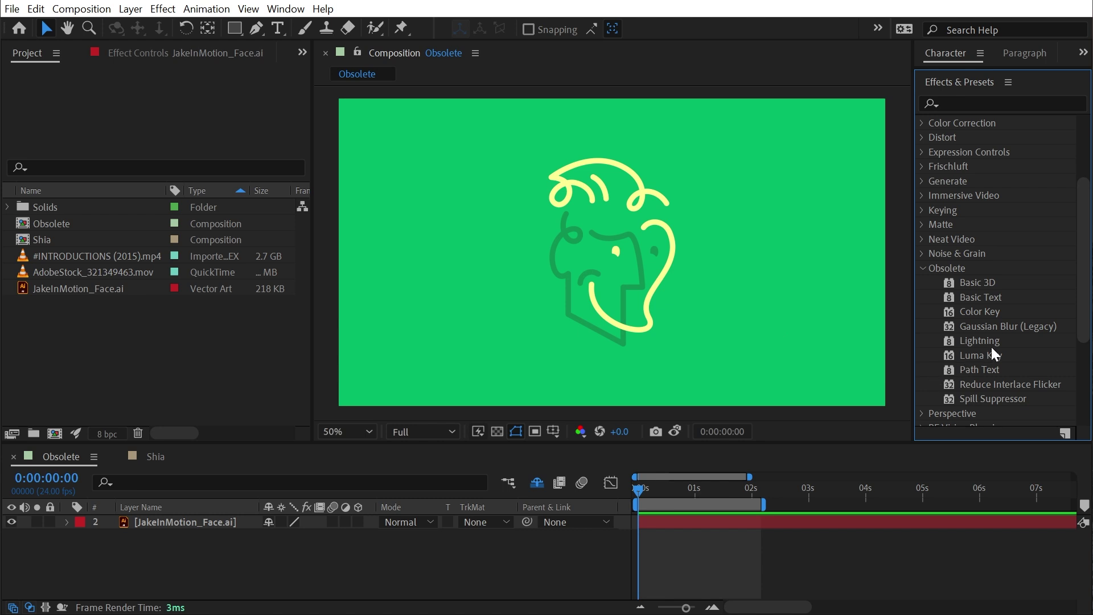
- Switch to the Shia comp and back to Obsolete, then select Basic 3D
{"action": "scroll", "coordinate": [985, 342], "scroll_direction": "down", "scroll_amount": 2}
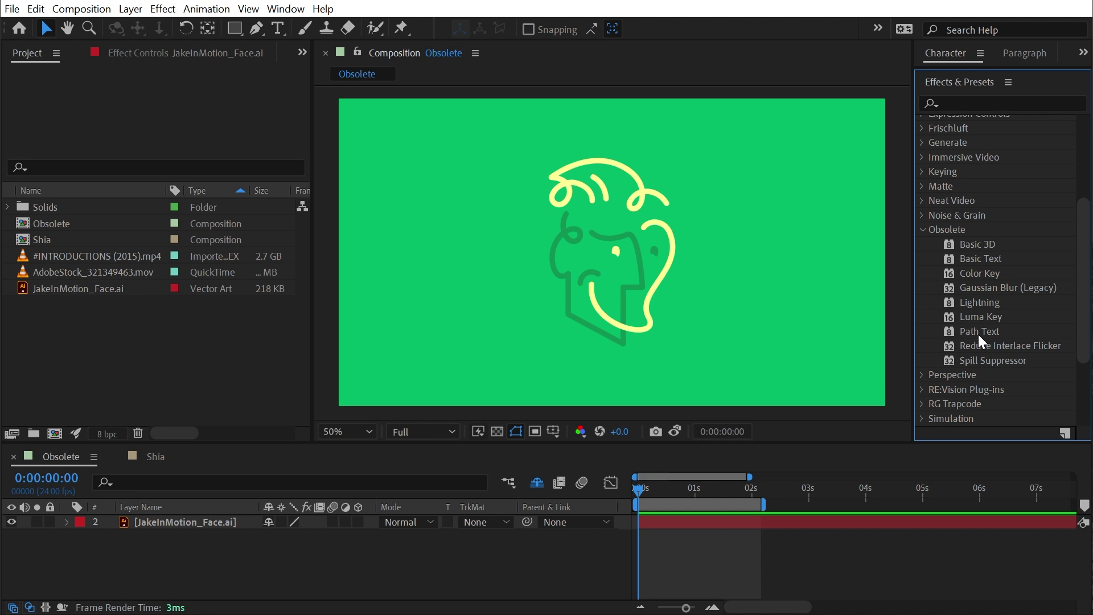
{"action": "left_click", "coordinate": [155, 456]}
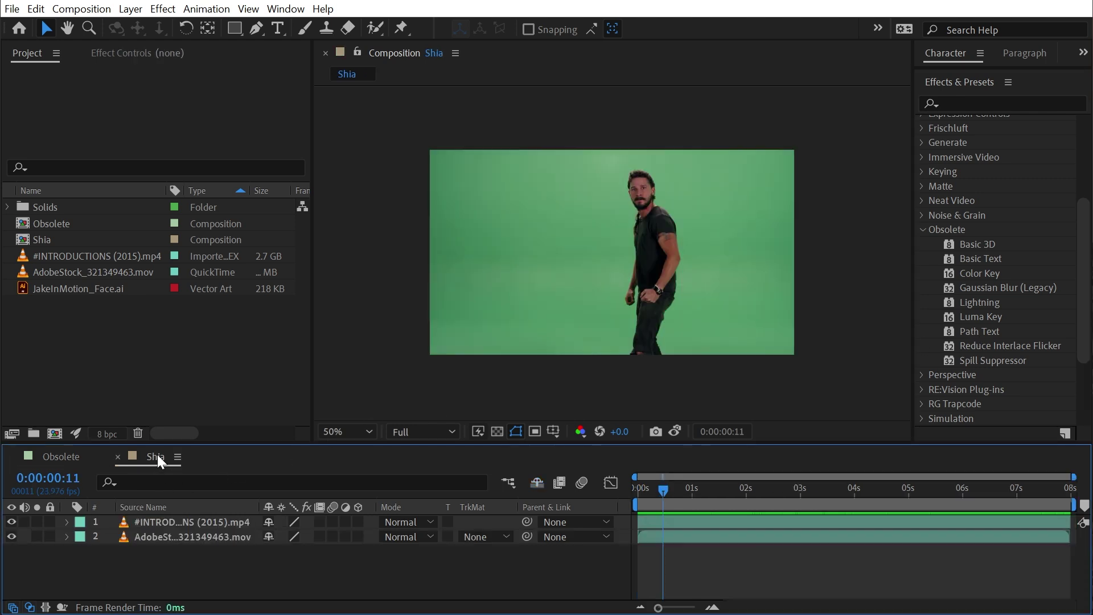
{"action": "left_click", "coordinate": [63, 457]}
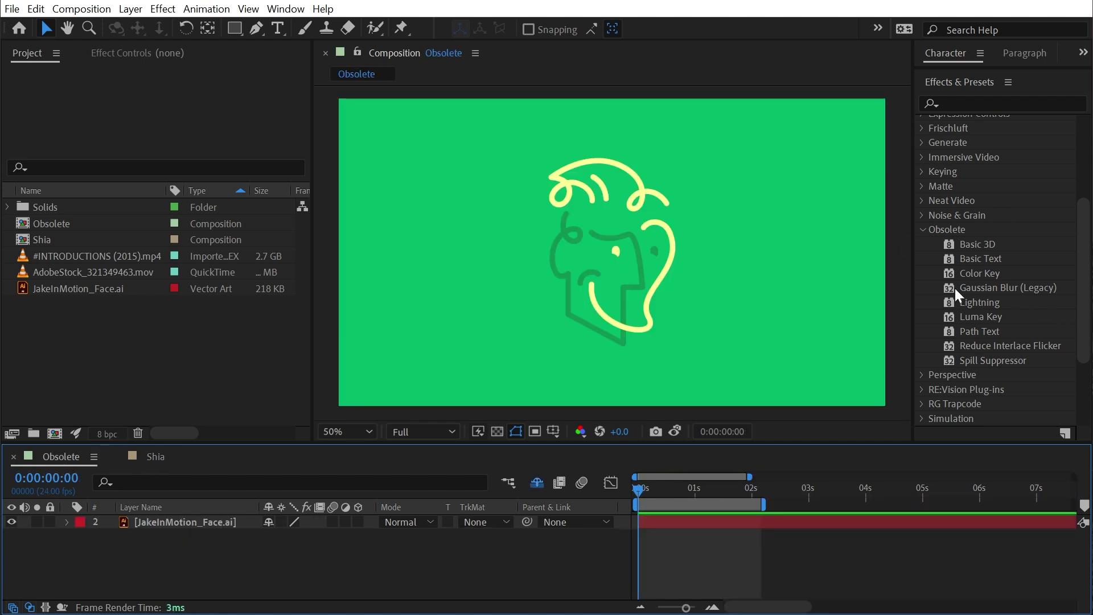
{"action": "left_click", "coordinate": [988, 247]}
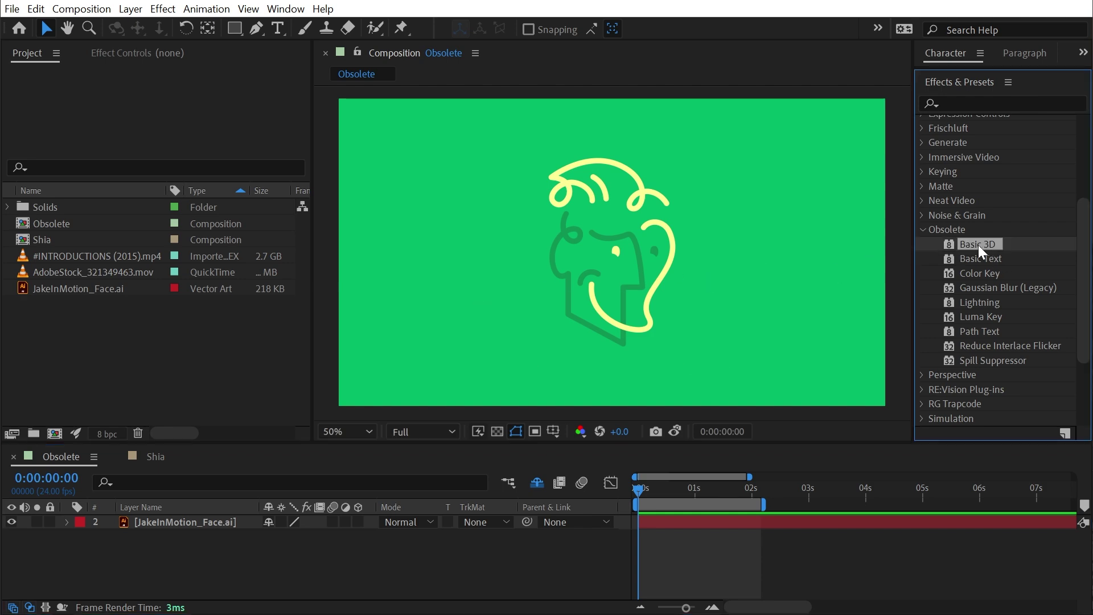
- Apply Basic 3D to the face layer and adjust its Swivel, Tilt and Distance
{"action": "left_click_drag", "start_coordinate": [978, 244], "coordinate": [604, 267]}
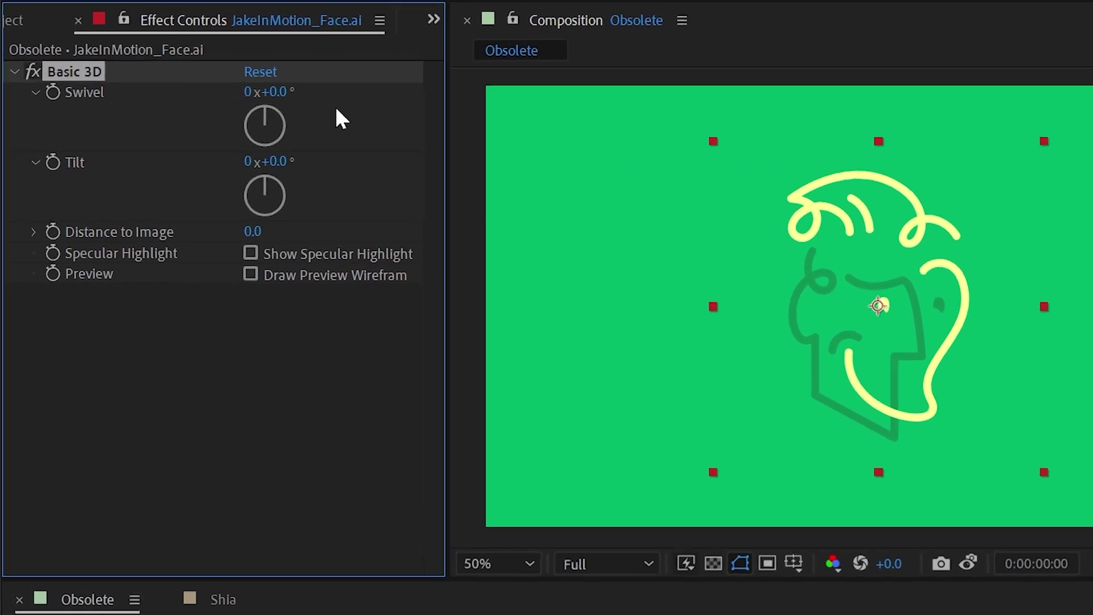
{"action": "left_click_drag", "start_coordinate": [268, 91], "coordinate": [336, 85]}
{"action": "mouse_move", "coordinate": [278, 161]}
{"action": "left_mouse_down"}
{"action": "mouse_move", "coordinate": [302, 154]}
{"action": "mouse_move", "coordinate": [274, 156]}
{"action": "left_mouse_up"}
{"action": "mouse_move", "coordinate": [257, 231]}
{"action": "left_mouse_down"}
{"action": "mouse_move", "coordinate": [285, 228]}
{"action": "mouse_move", "coordinate": [268, 242]}
{"action": "left_mouse_up"}
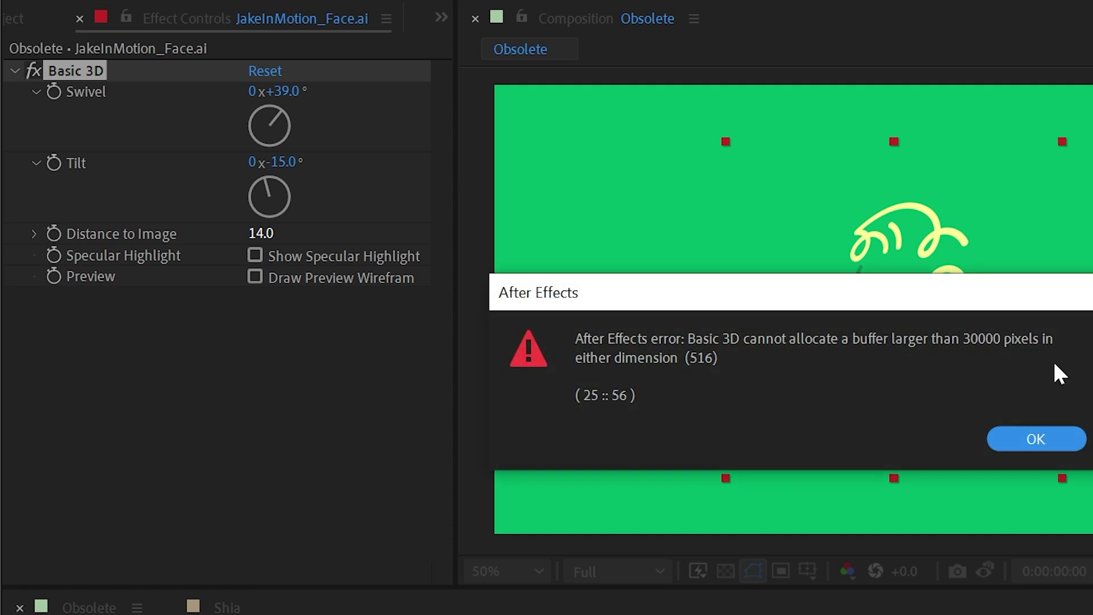
{"action": "left_click", "coordinate": [1041, 438]}
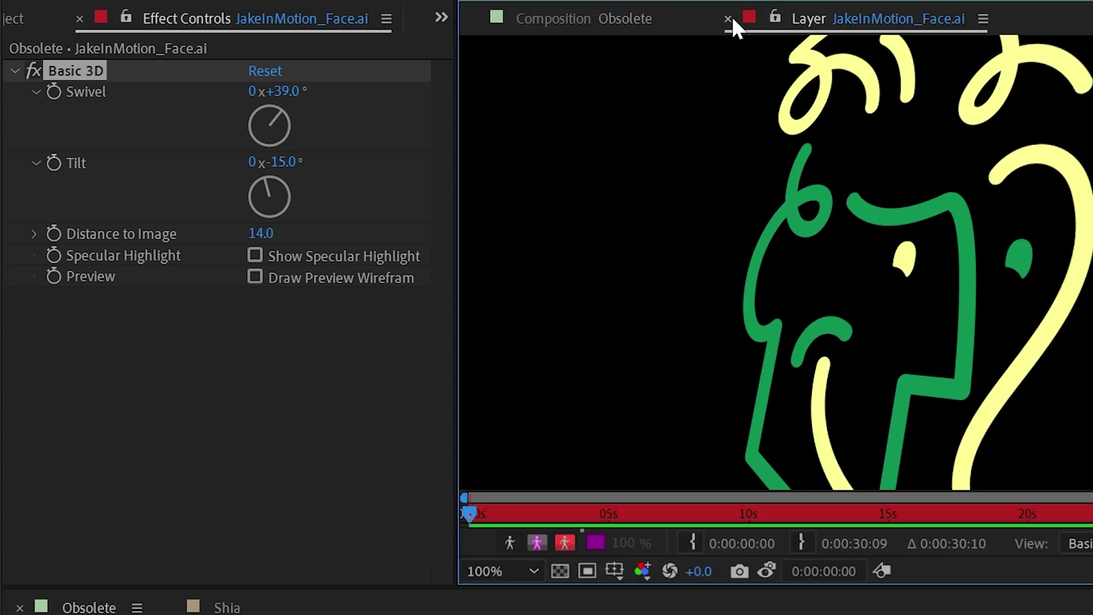
{"action": "left_click", "coordinate": [728, 17]}
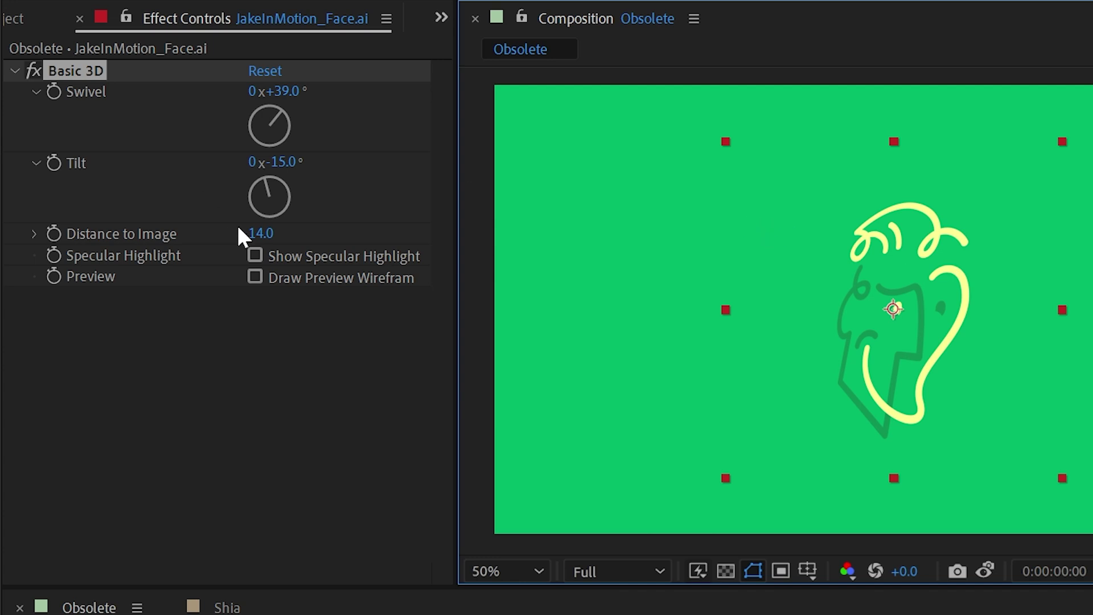
- Turn on Show Specular Highlight and Draw Preview Wireframe, with Swivel at 58°
{"action": "left_click_drag", "start_coordinate": [459, 250], "coordinate": [484, 251]}
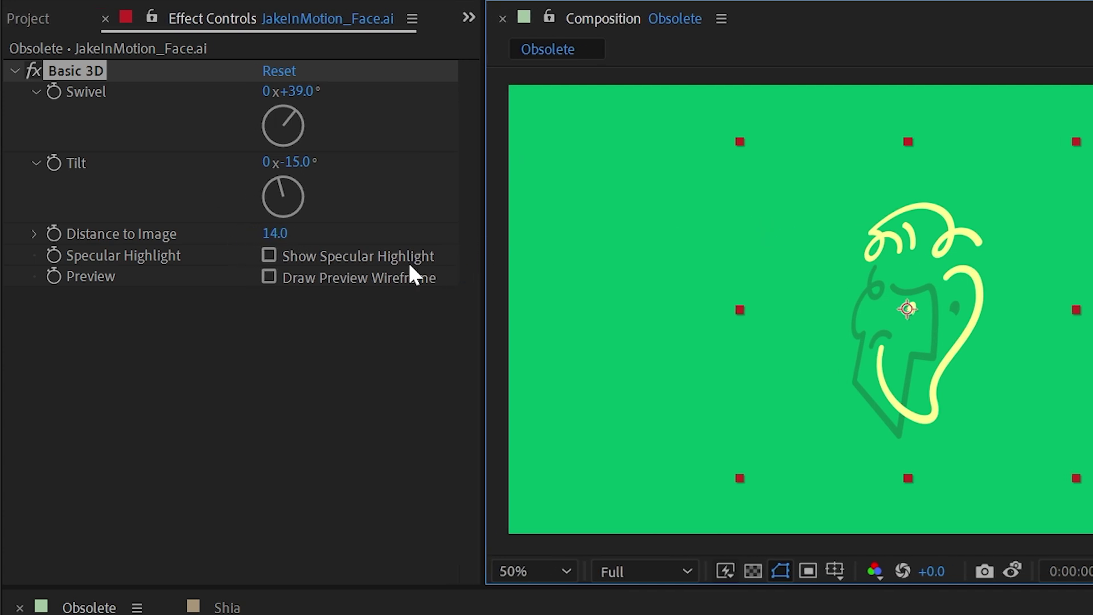
{"action": "left_click", "coordinate": [269, 257]}
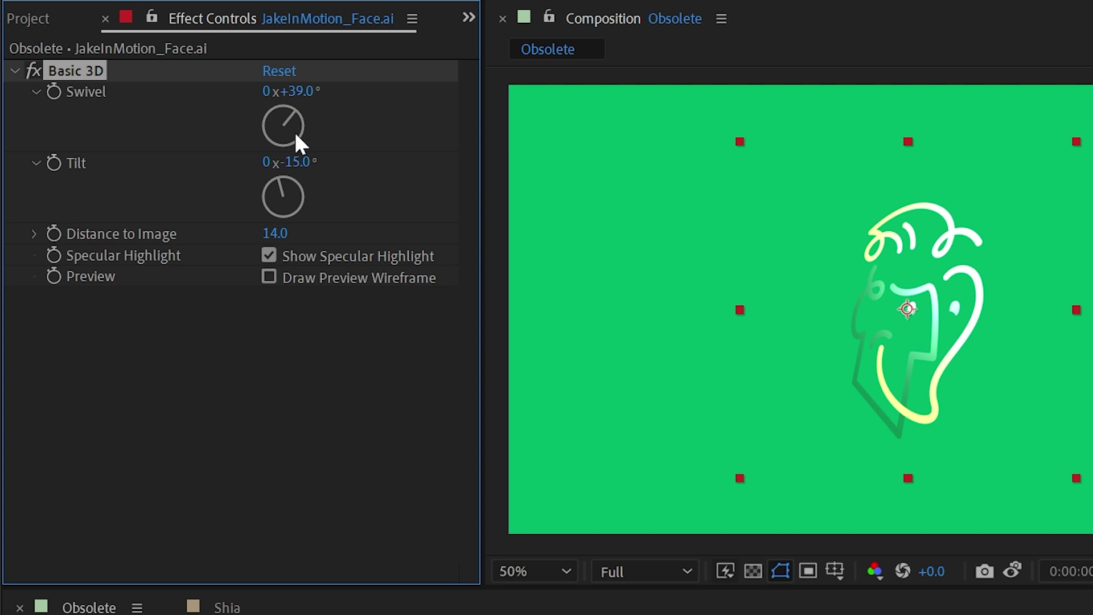
{"action": "mouse_move", "coordinate": [293, 91]}
{"action": "left_mouse_down"}
{"action": "mouse_move", "coordinate": [324, 92]}
{"action": "mouse_move", "coordinate": [220, 80]}
{"action": "mouse_move", "coordinate": [265, 80]}
{"action": "left_mouse_up"}
{"action": "left_click", "coordinate": [269, 277]}
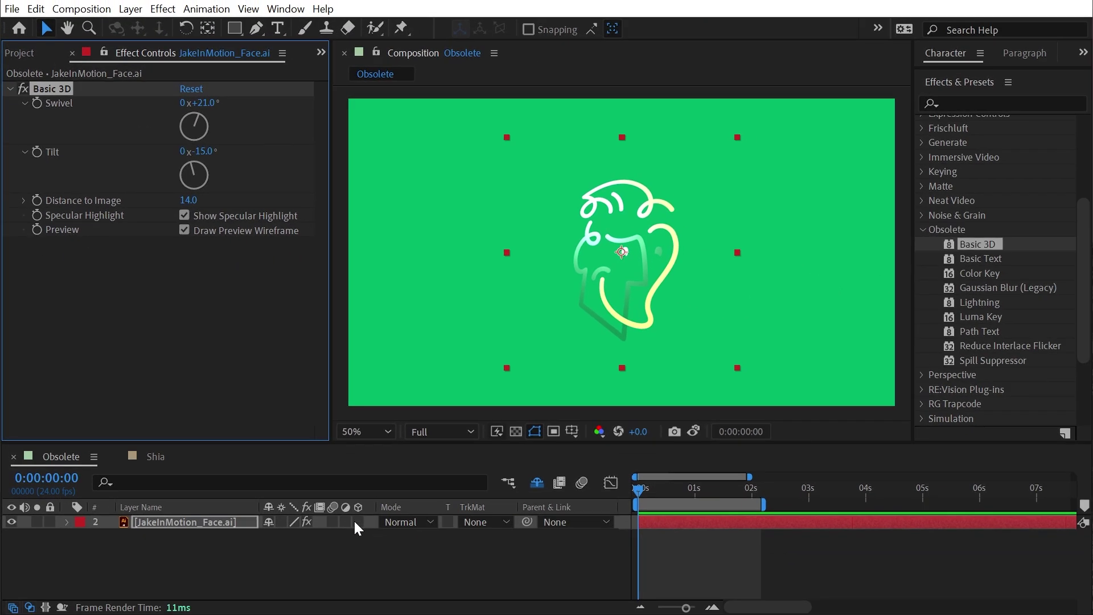
{"action": "left_click", "coordinate": [52, 89]}
- Remove Basic 3D, hide the face layer, and add a comp-sized black solid
{"action": "key", "text": "Delete"}
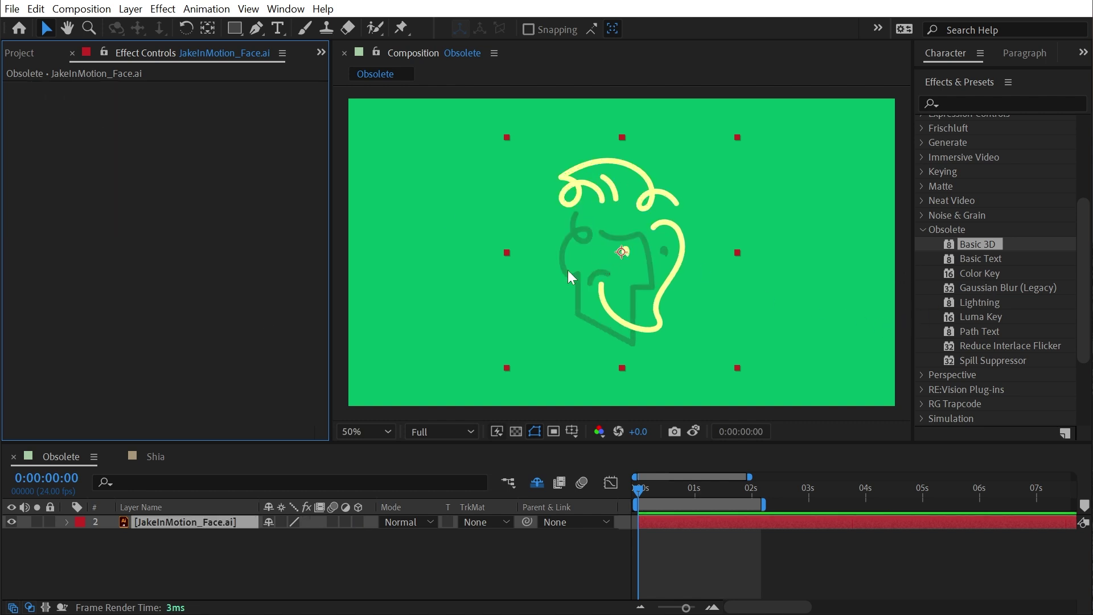
{"action": "left_click", "coordinate": [11, 521]}
{"action": "left_click", "coordinate": [126, 9]}
{"action": "mouse_move", "coordinate": [150, 28]}
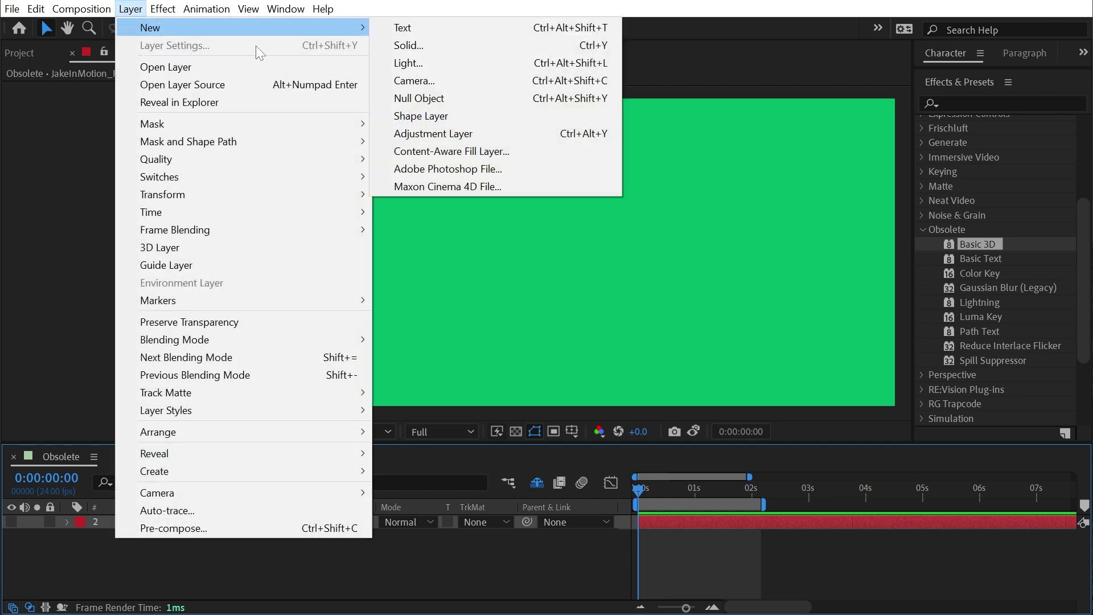
{"action": "left_click", "coordinate": [462, 50]}
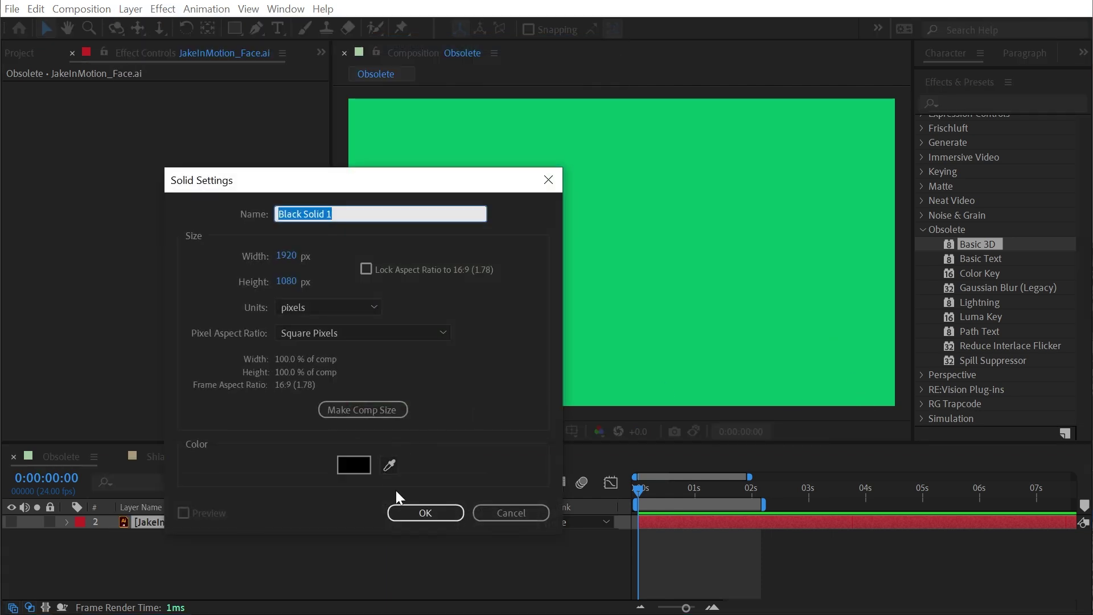
{"action": "left_click", "coordinate": [418, 510]}
- Apply Basic Text to the black solid with the text 'Type Some Text'
{"action": "left_click_drag", "start_coordinate": [980, 258], "coordinate": [797, 282]}
{"action": "left_click_drag", "start_coordinate": [458, 187], "coordinate": [479, 146]}
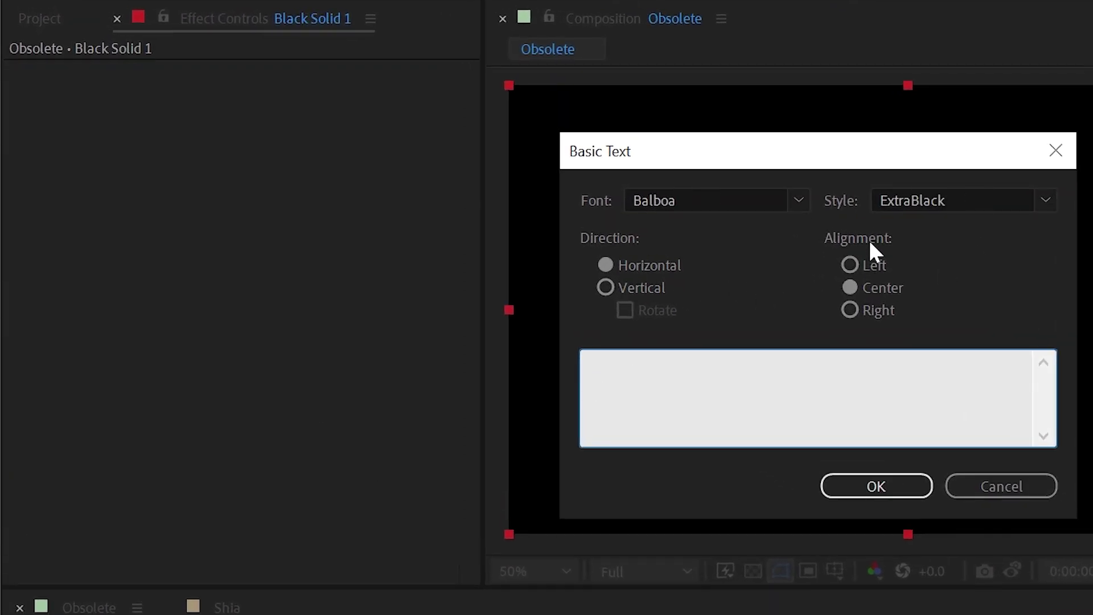
{"action": "type", "text": "Type Some Text"}
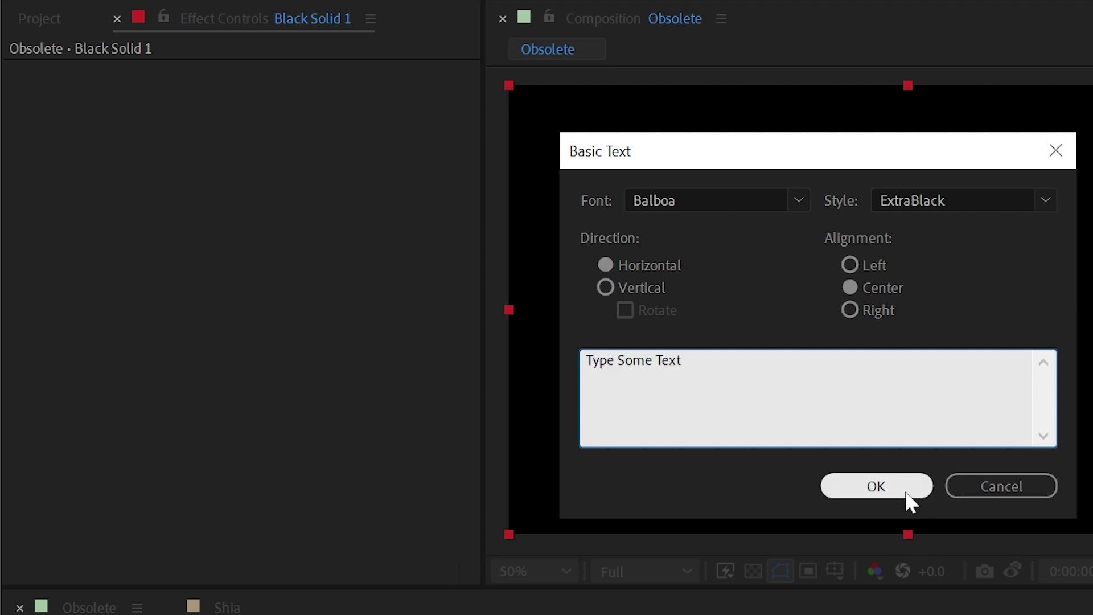
{"action": "left_click", "coordinate": [876, 486]}
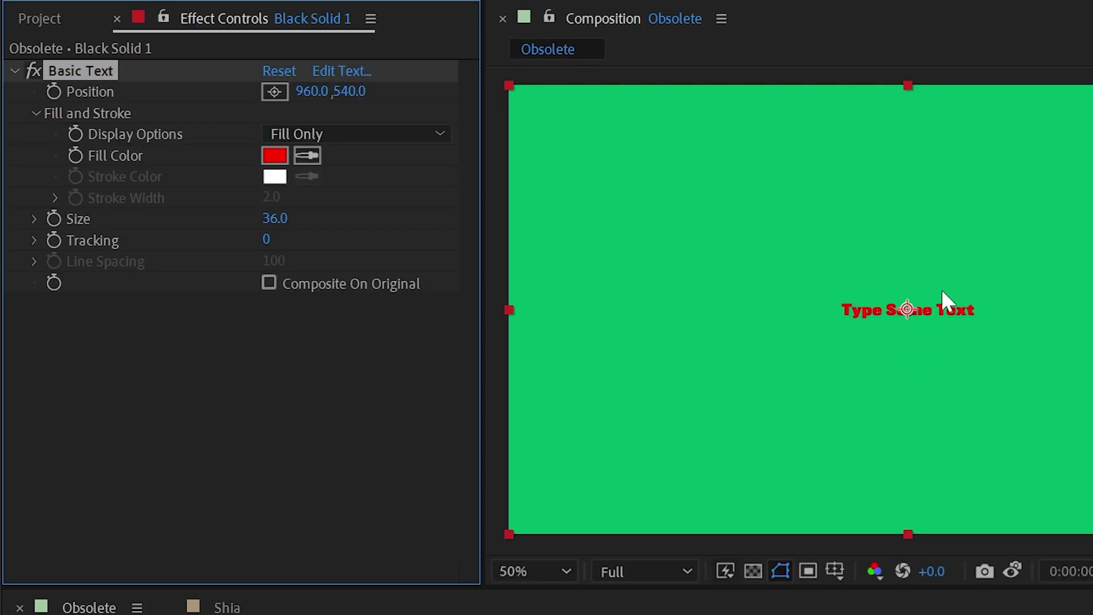
- Set the text to size 144 and white (FFFFFF), and raise it in the frame
{"action": "left_click_drag", "start_coordinate": [279, 218], "coordinate": [399, 203]}
{"action": "left_click", "coordinate": [274, 155]}
{"action": "type", "text": "FFFFFF"}
{"action": "left_click", "coordinate": [1030, 287]}
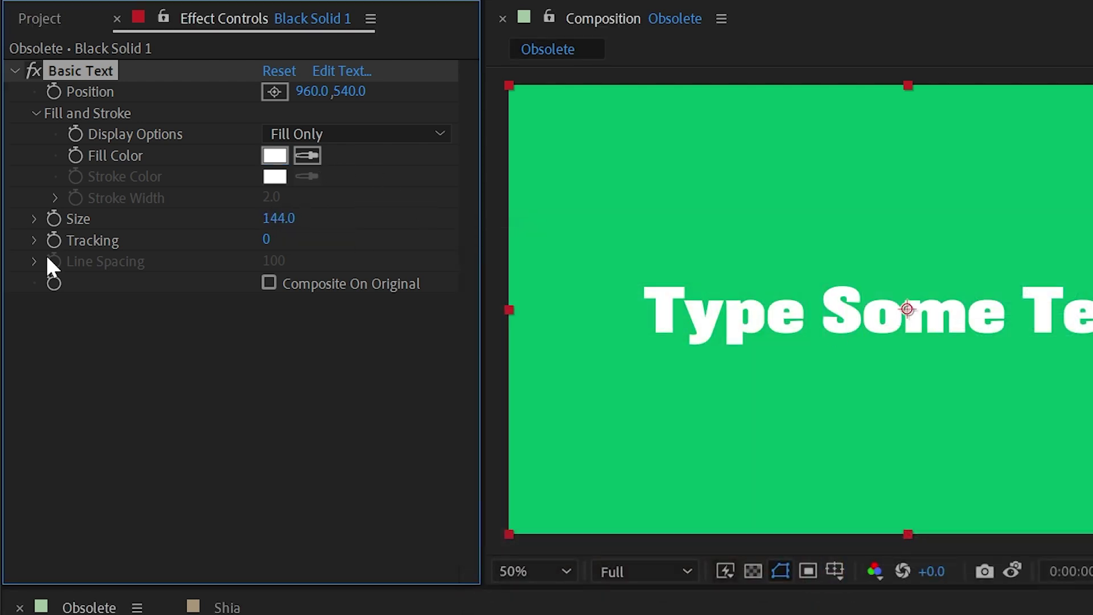
{"action": "left_click_drag", "start_coordinate": [348, 91], "coordinate": [331, 255]}
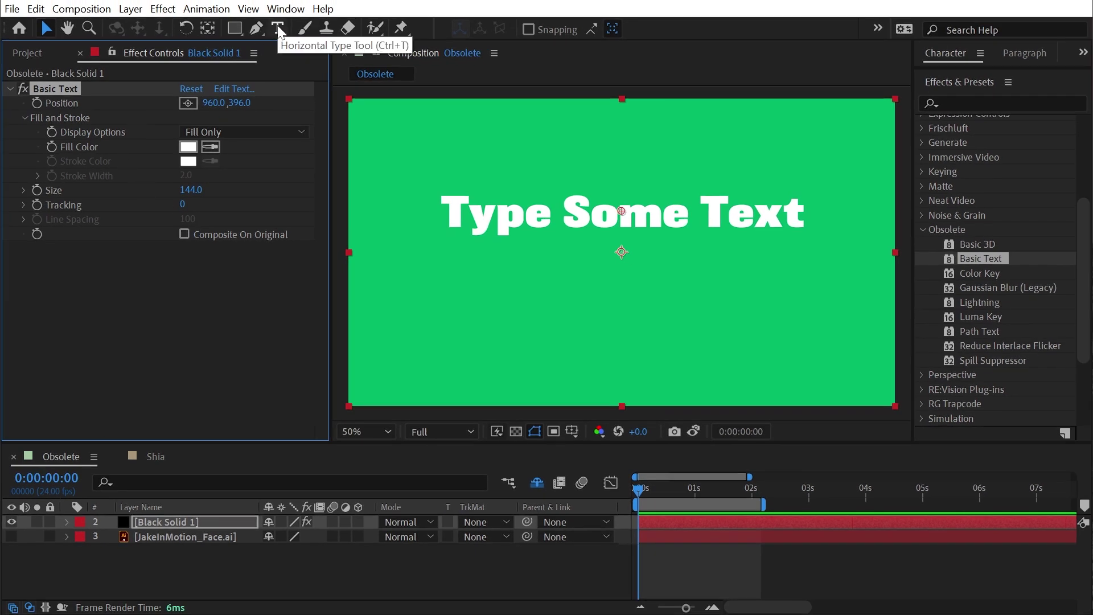
- Replace Basic Text with Path Text reading 'Almost the same'
{"action": "key", "text": "Delete"}
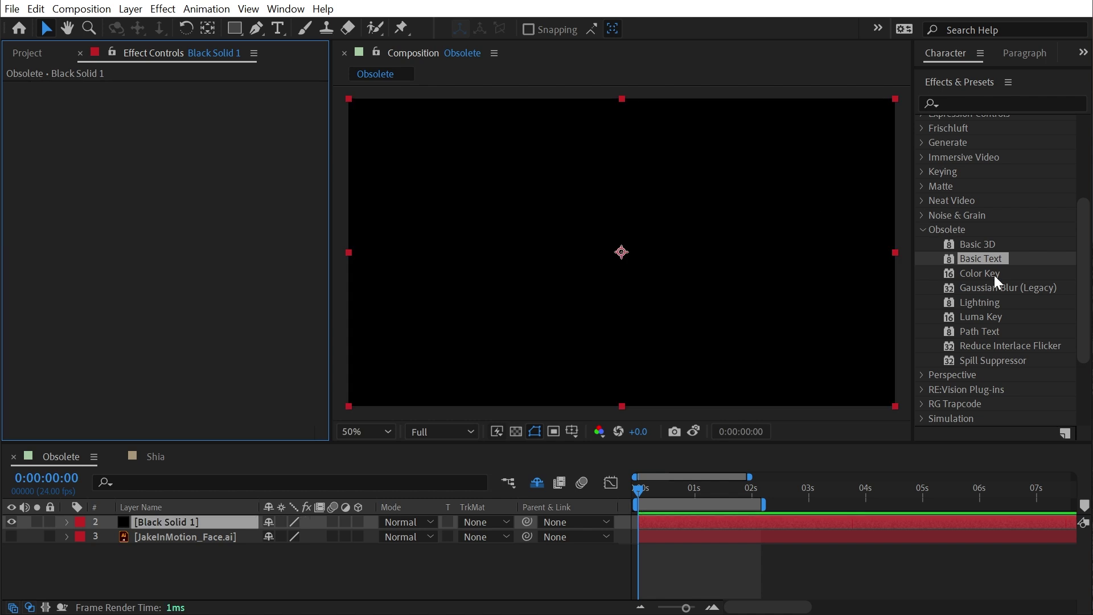
{"action": "left_click_drag", "start_coordinate": [988, 339], "coordinate": [537, 327]}
{"action": "type", "text": "Almost the same"}
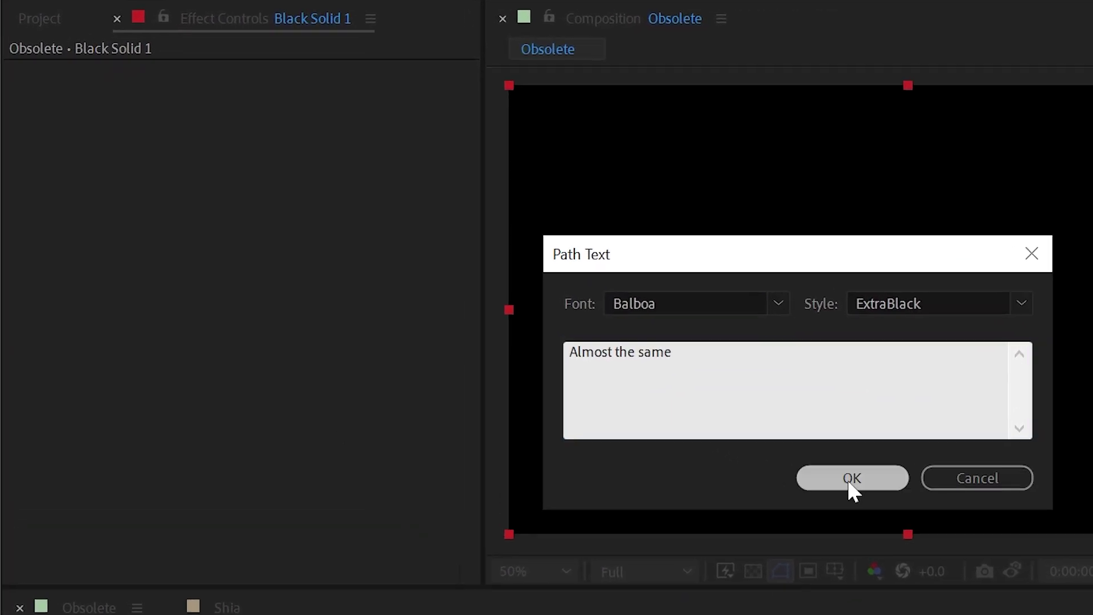
{"action": "left_click", "coordinate": [585, 368]}
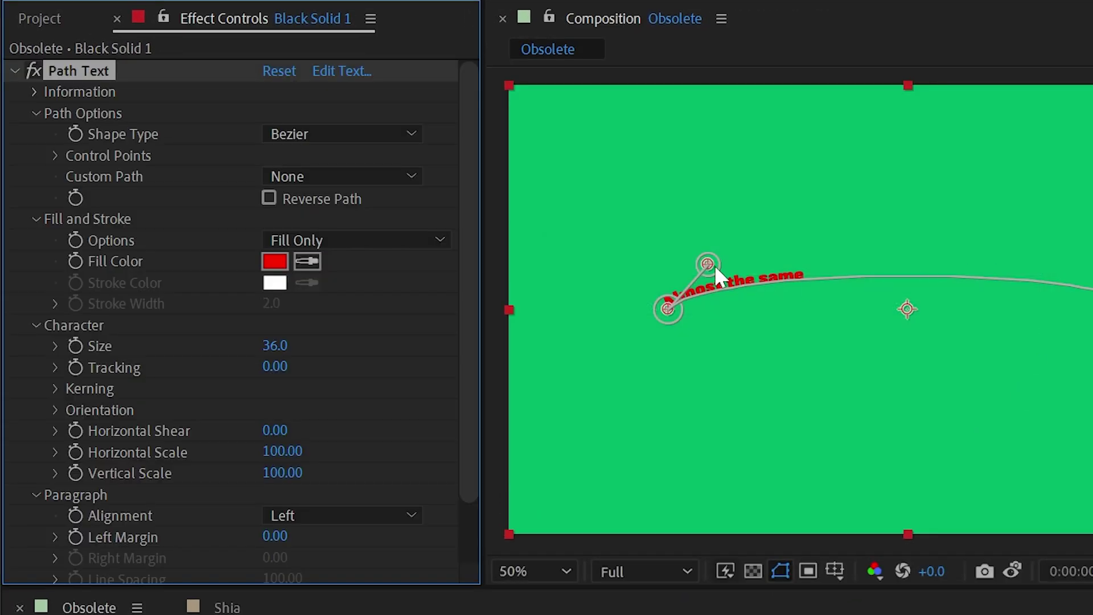
- Enlarge the characters to 100 and reshape the Bézier path into a wavy curve
{"action": "left_click_drag", "start_coordinate": [715, 265], "coordinate": [836, 379]}
{"action": "left_click_drag", "start_coordinate": [1085, 302], "coordinate": [1011, 425]}
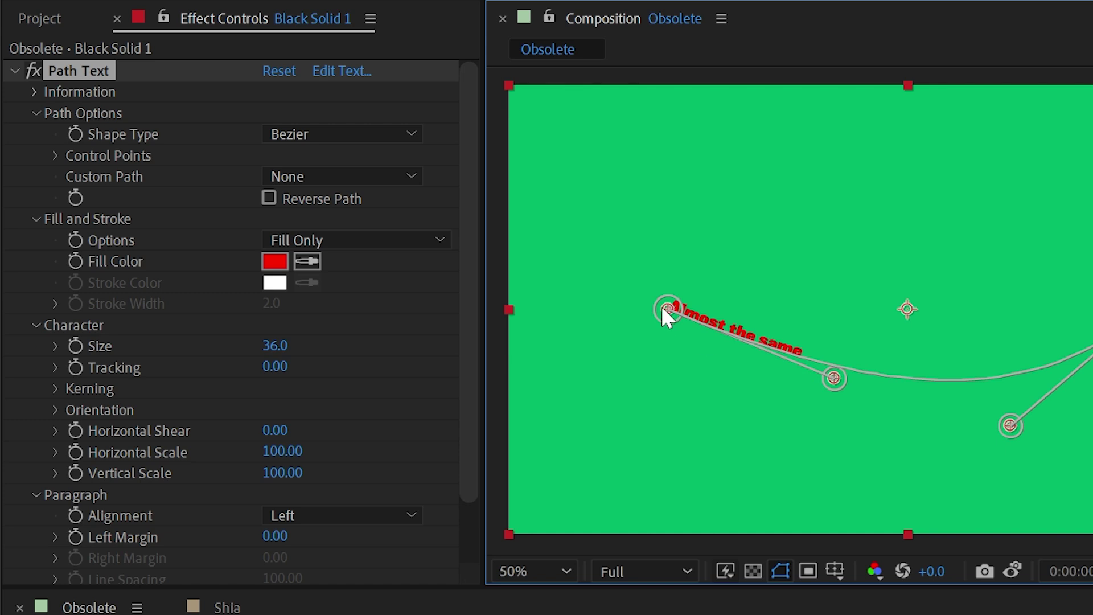
{"action": "left_click_drag", "start_coordinate": [668, 309], "coordinate": [645, 217]}
{"action": "left_click_drag", "start_coordinate": [310, 339], "coordinate": [372, 333]}
{"action": "scroll", "coordinate": [168, 334], "scroll_direction": "down", "scroll_amount": 3}
{"action": "scroll", "coordinate": [262, 327], "scroll_direction": "up", "scroll_amount": 3}
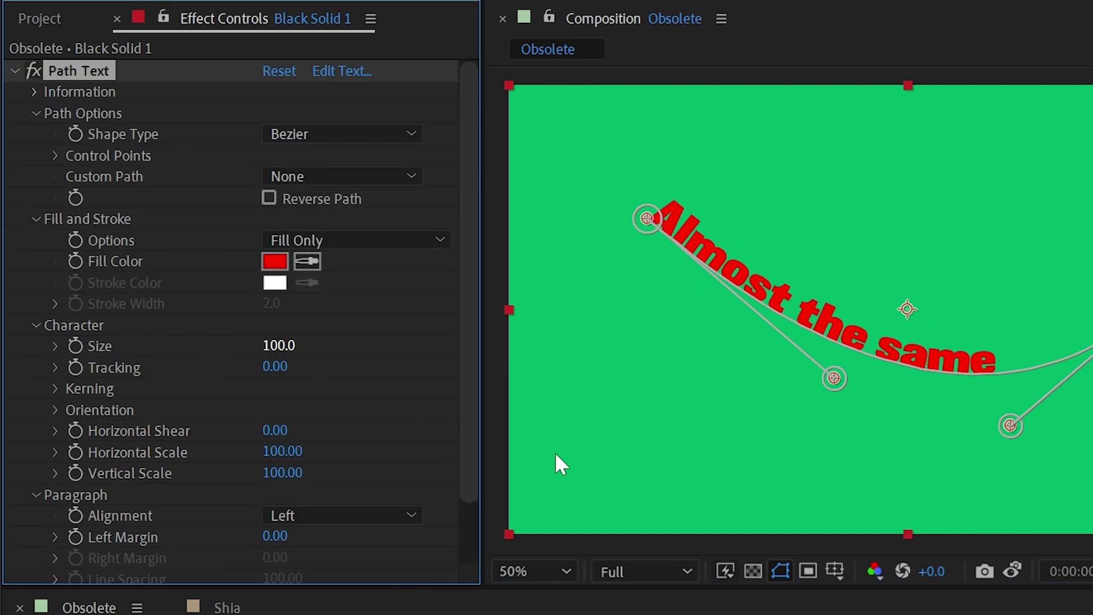
{"action": "left_click_drag", "start_coordinate": [1010, 425], "coordinate": [921, 175]}
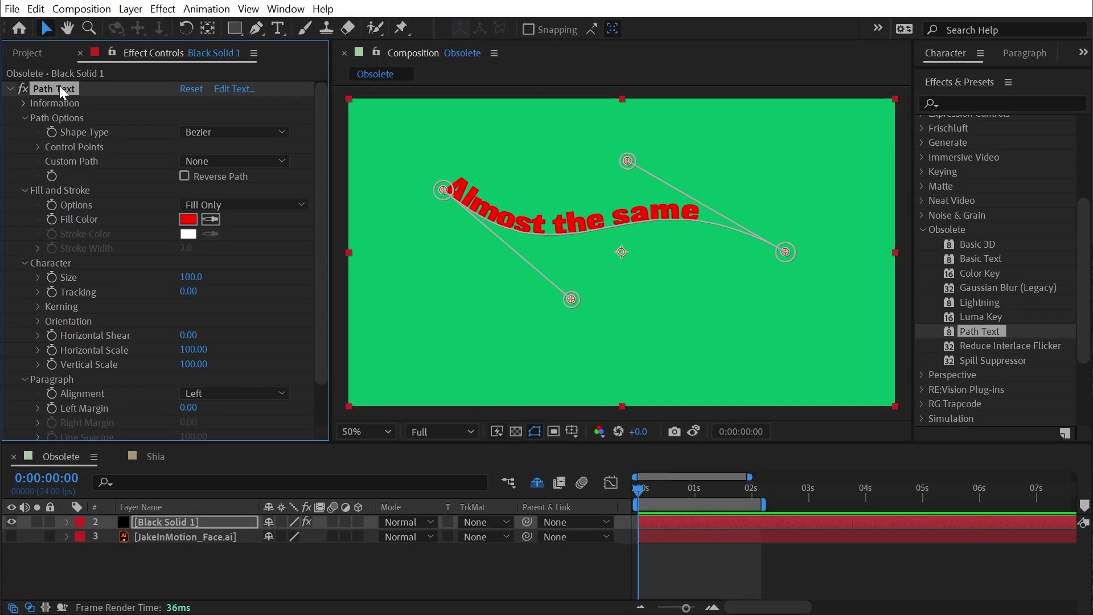
- Swap Path Text for Lightning and move the bolt's start point to 592, 560
{"action": "key", "text": "Delete"}
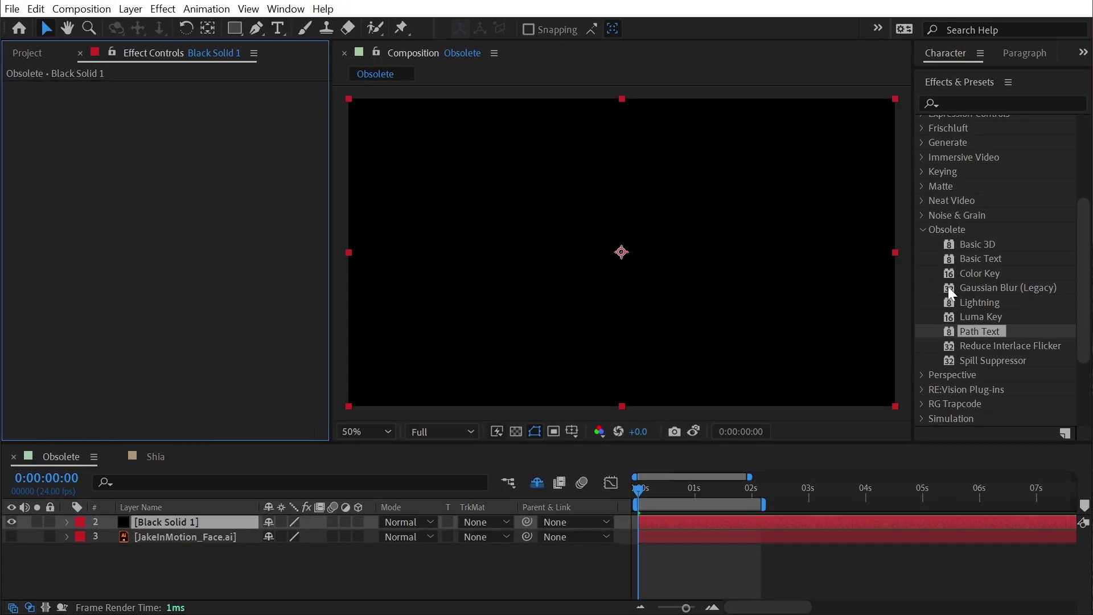
{"action": "left_click_drag", "start_coordinate": [985, 301], "coordinate": [530, 288]}
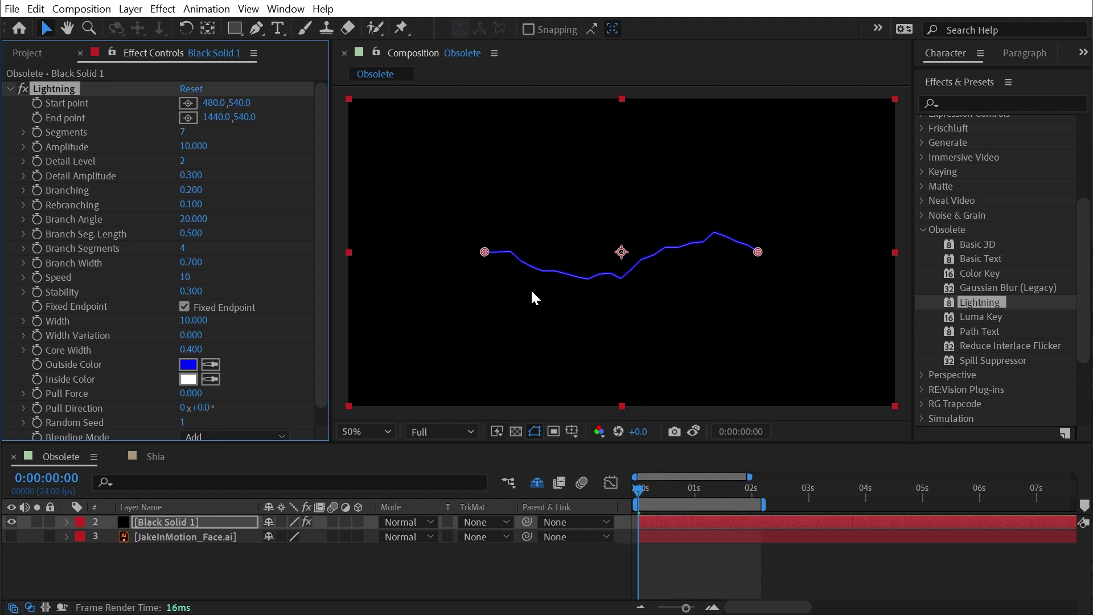
{"action": "left_click", "coordinate": [921, 142]}
{"action": "left_click", "coordinate": [924, 127]}
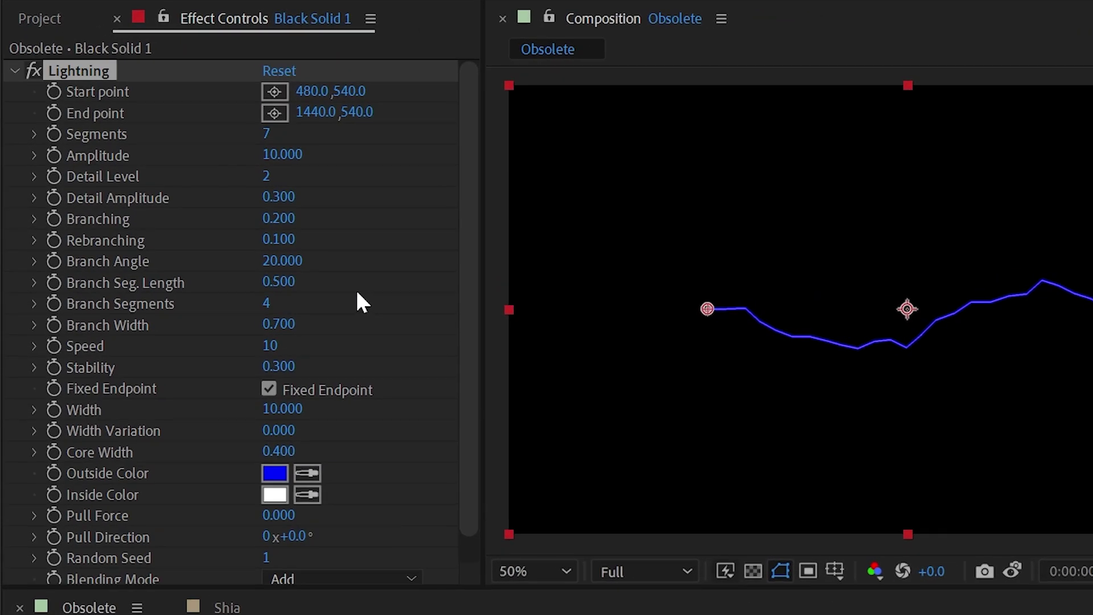
{"action": "left_click_drag", "start_coordinate": [708, 291], "coordinate": [753, 317]}
{"action": "scroll", "coordinate": [159, 154], "scroll_direction": "down", "scroll_amount": 1}
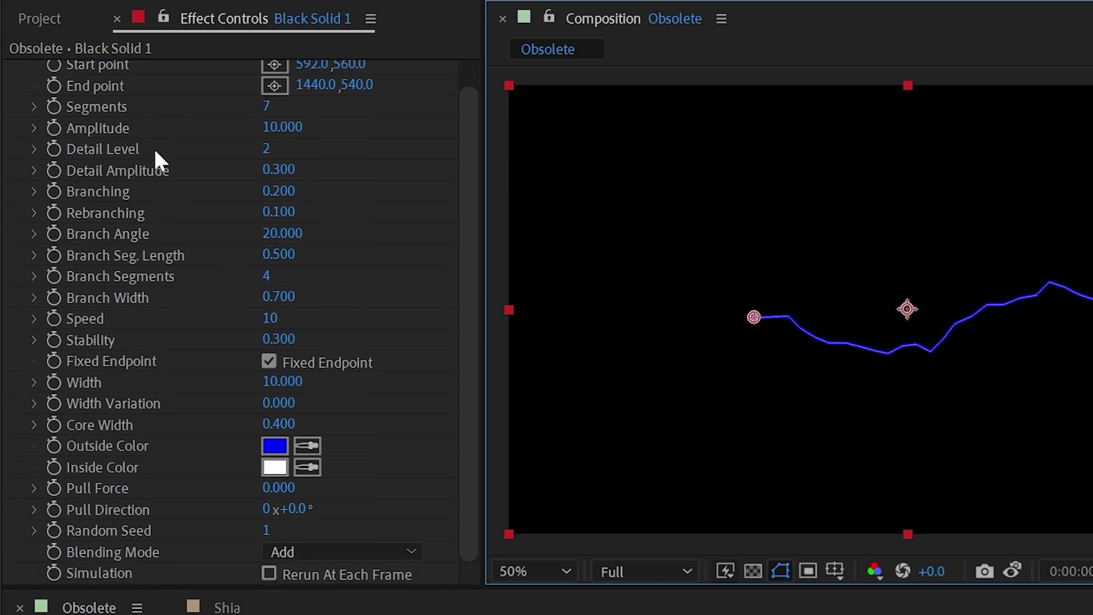
{"action": "scroll", "coordinate": [155, 441], "scroll_direction": "up", "scroll_amount": 1}
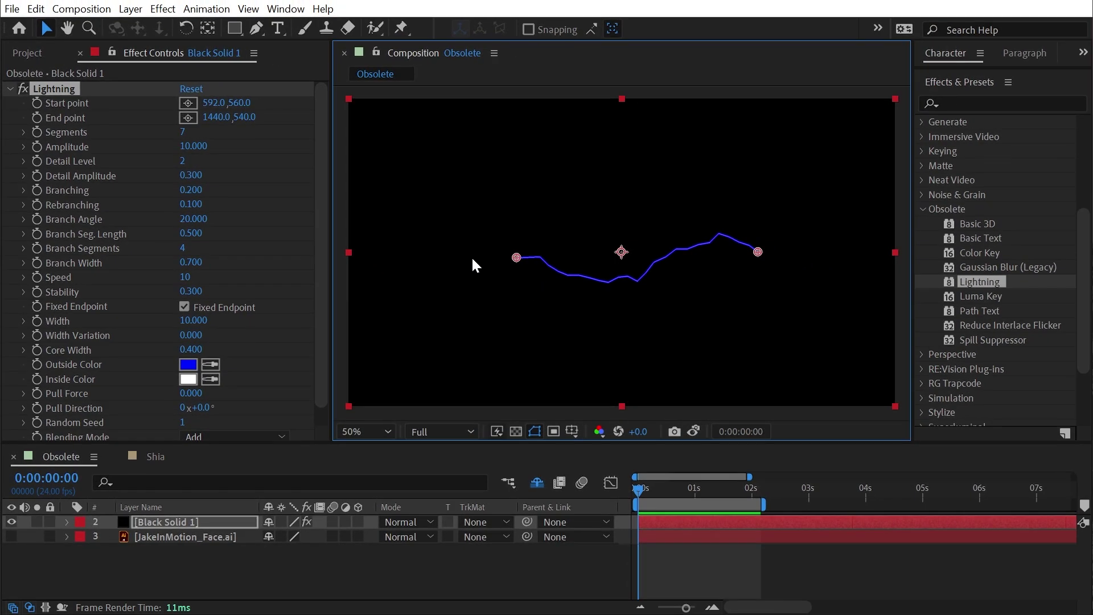
{"action": "left_click", "coordinate": [63, 96]}
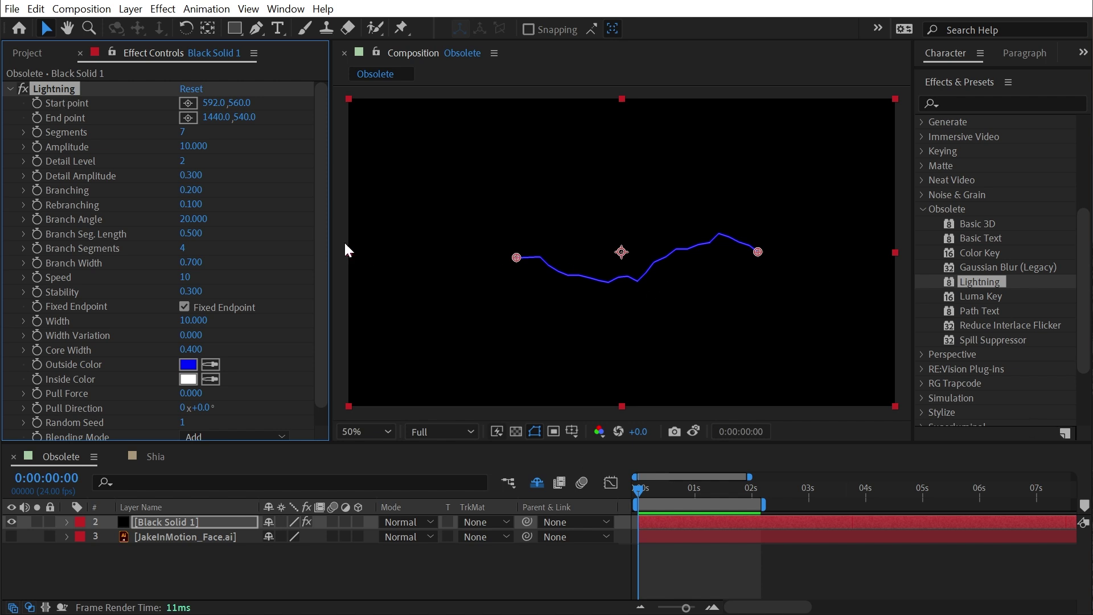
- Delete Lightning and Black Solid 1, then blur the face with Gaussian Blur (Legacy)
{"action": "key", "text": "Delete"}
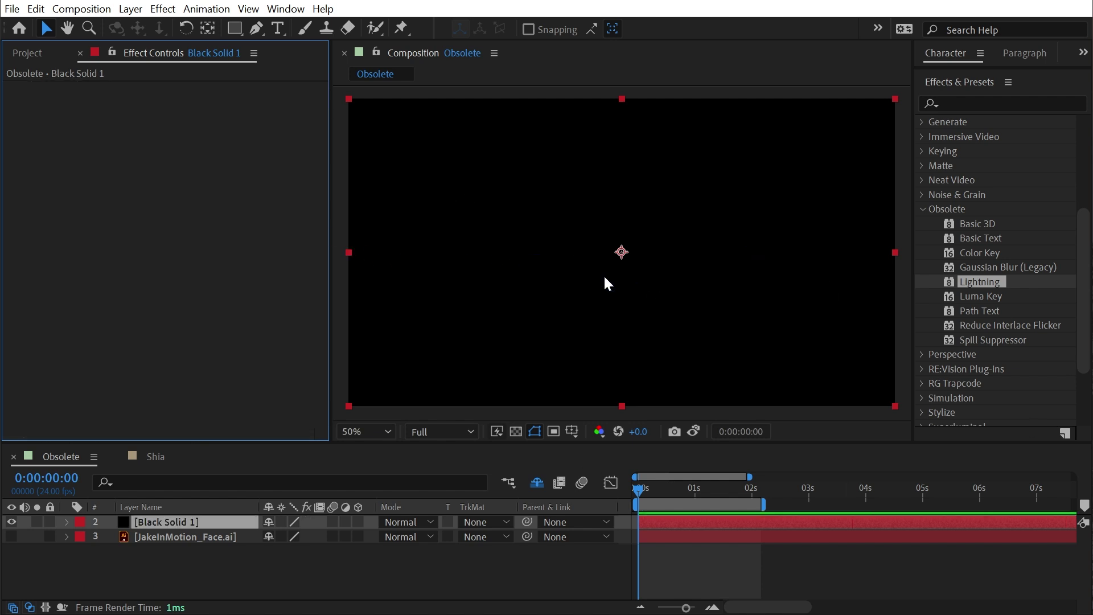
{"action": "left_click", "coordinate": [603, 276]}
{"action": "key", "text": "Delete"}
{"action": "left_click_drag", "start_coordinate": [1000, 270], "coordinate": [630, 289]}
{"action": "left_click_drag", "start_coordinate": [186, 103], "coordinate": [560, 126]}
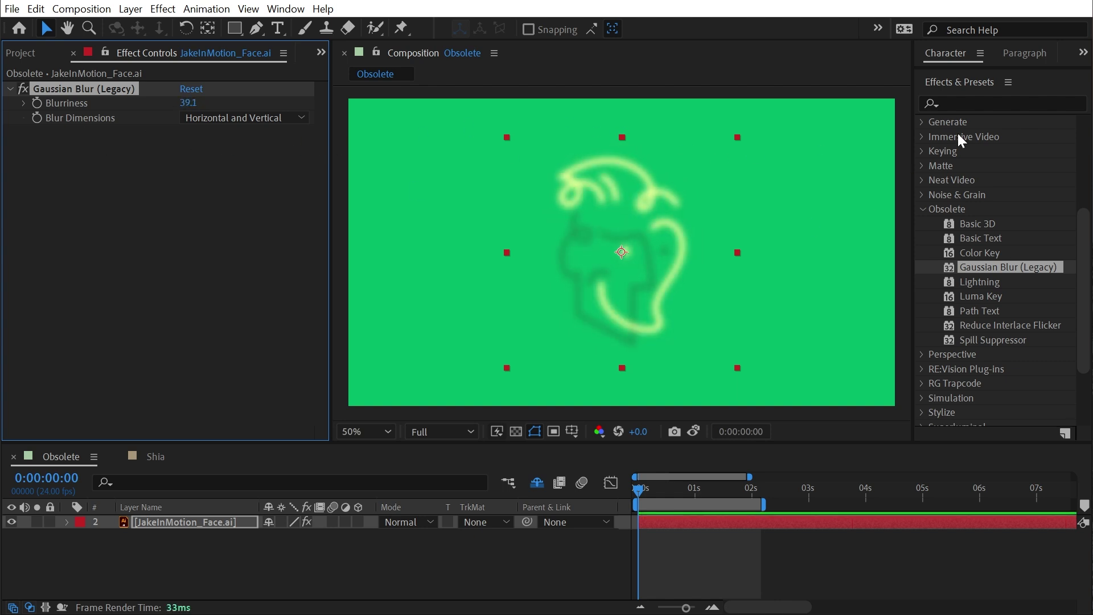
- Add the newer Gaussian Blur from Blur & Sharpen to the face layer
{"action": "scroll", "coordinate": [940, 162], "scroll_direction": "up", "scroll_amount": 5}
{"action": "left_click", "coordinate": [921, 179]}
{"action": "scroll", "coordinate": [1000, 307], "scroll_direction": "down", "scroll_amount": 1}
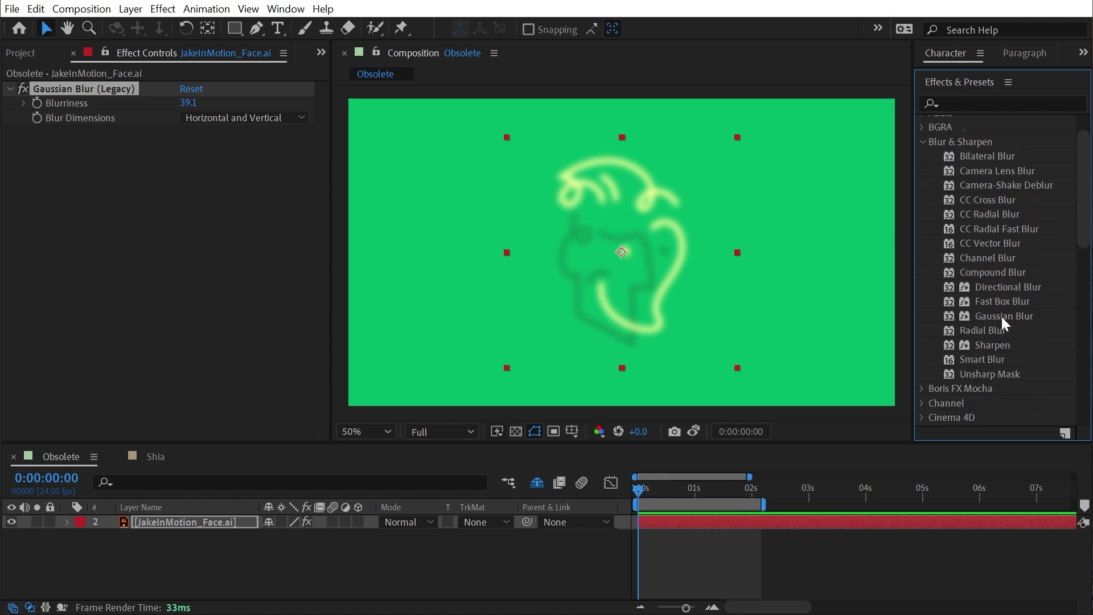
{"action": "left_click_drag", "start_coordinate": [1004, 316], "coordinate": [206, 197]}
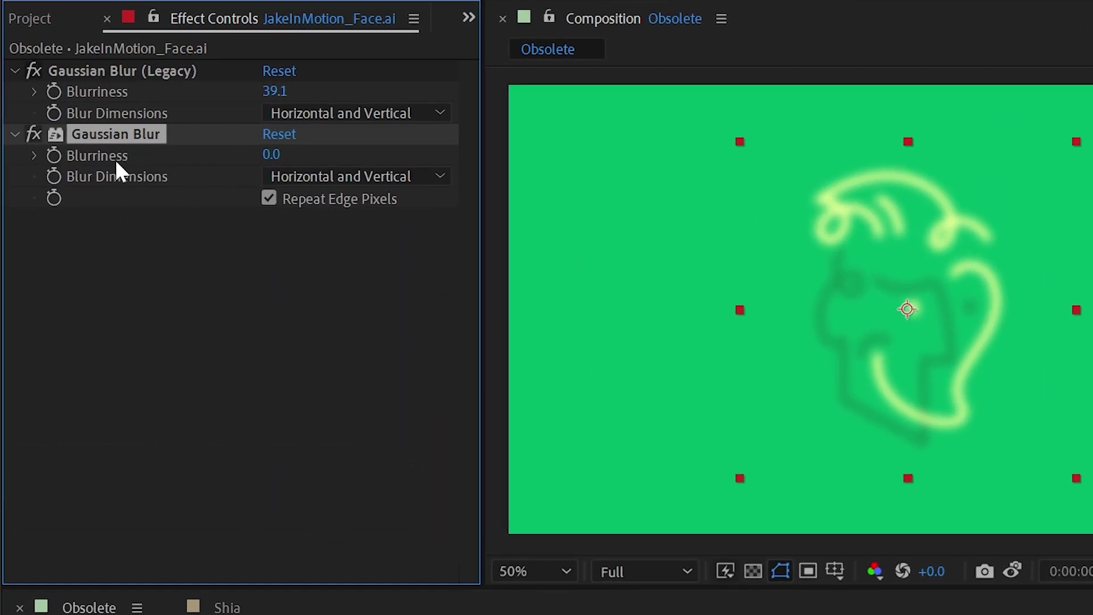
- Move both blur effects from the face layer onto Adjustment Layer 1
{"action": "left_click", "coordinate": [114, 73], "text": "shift"}
{"action": "key", "text": "ctrl+x"}
{"action": "key", "text": "ctrl+Up"}
{"action": "key", "text": "ctrl+v"}
{"action": "left_click", "coordinate": [200, 272]}
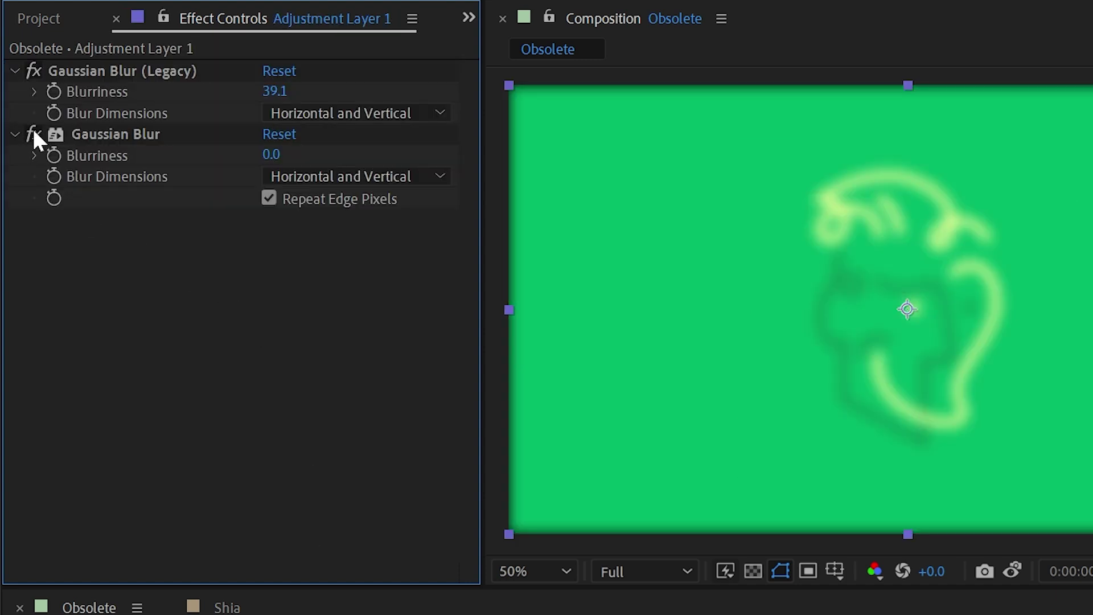
- Set Legacy Blurriness to 132.2 and disable it; set Gaussian Blur to 36.6
{"action": "left_click_drag", "start_coordinate": [272, 94], "coordinate": [1092, 102]}
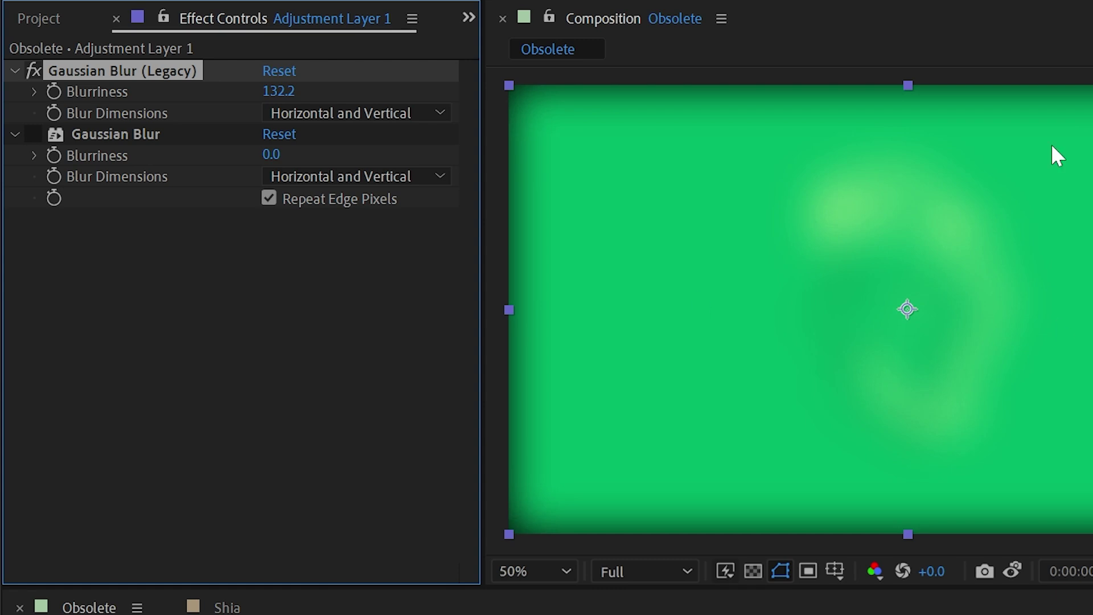
{"action": "left_click", "coordinate": [34, 70]}
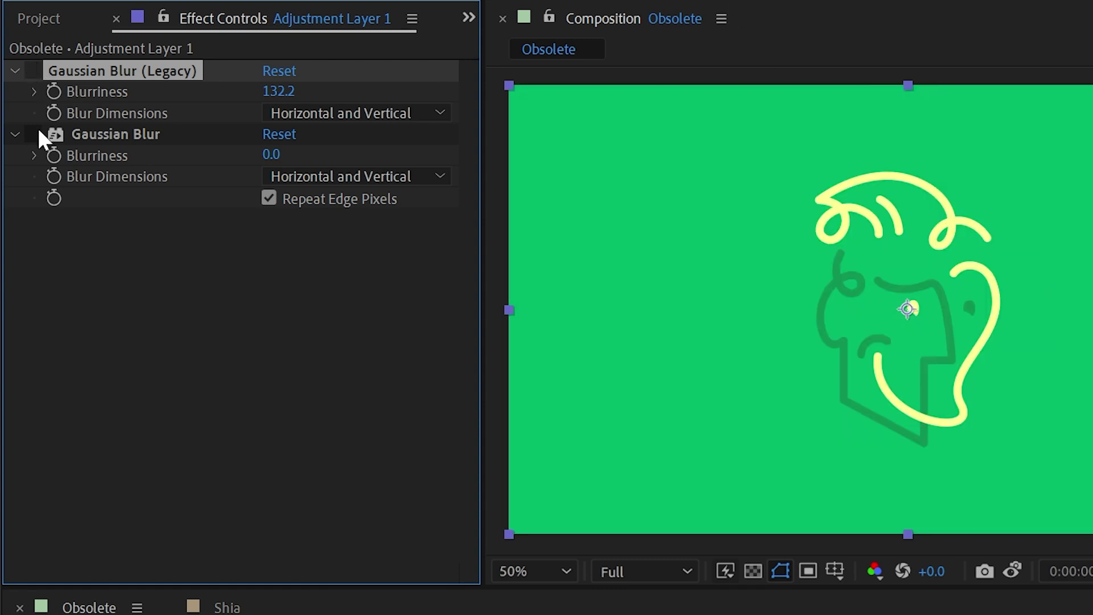
{"action": "mouse_move", "coordinate": [270, 152]}
{"action": "left_mouse_down"}
{"action": "mouse_move", "coordinate": [746, 152]}
{"action": "mouse_move", "coordinate": [419, 175]}
{"action": "mouse_move", "coordinate": [744, 166]}
{"action": "left_mouse_up"}
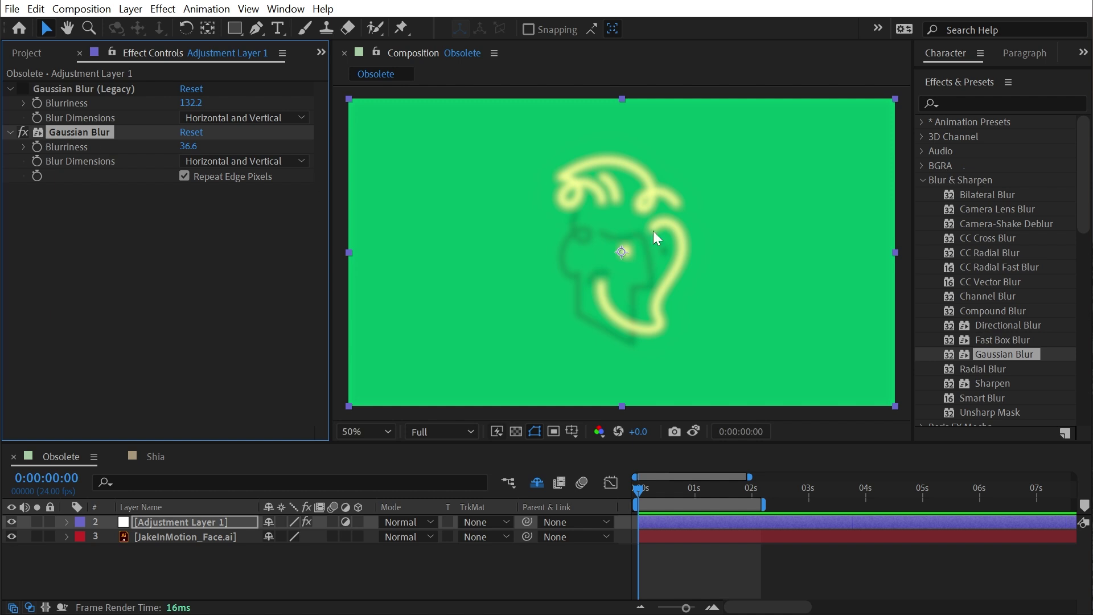
{"action": "scroll", "coordinate": [1035, 288], "scroll_direction": "down", "scroll_amount": 8}
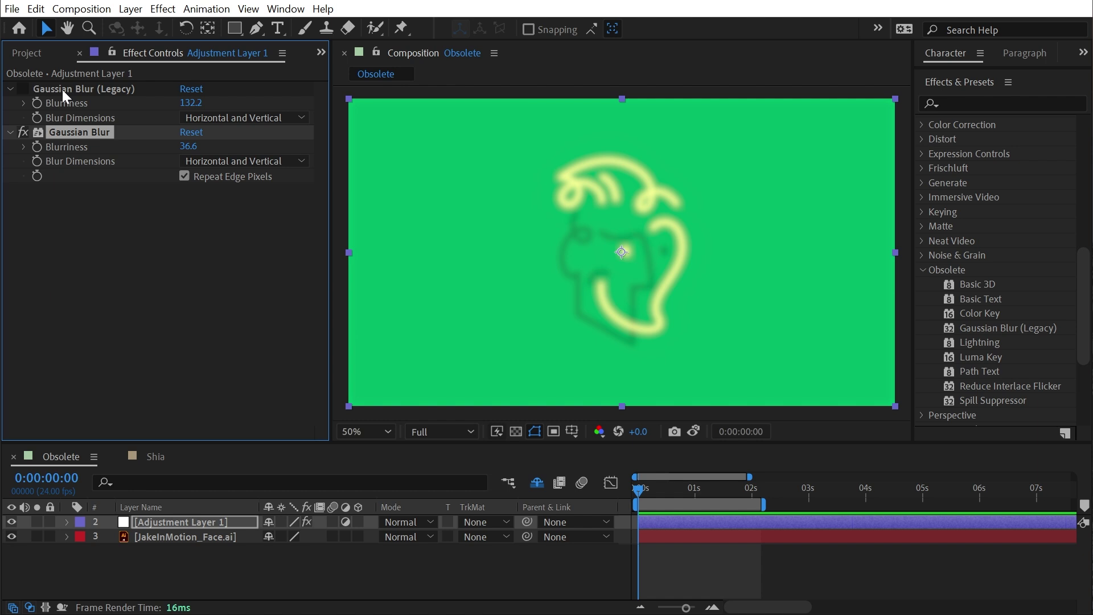
- Replace the blurs with Reduce Interlace Flicker at Softness about 9.9
{"action": "key", "text": "Delete"}
{"action": "key", "text": "Delete"}
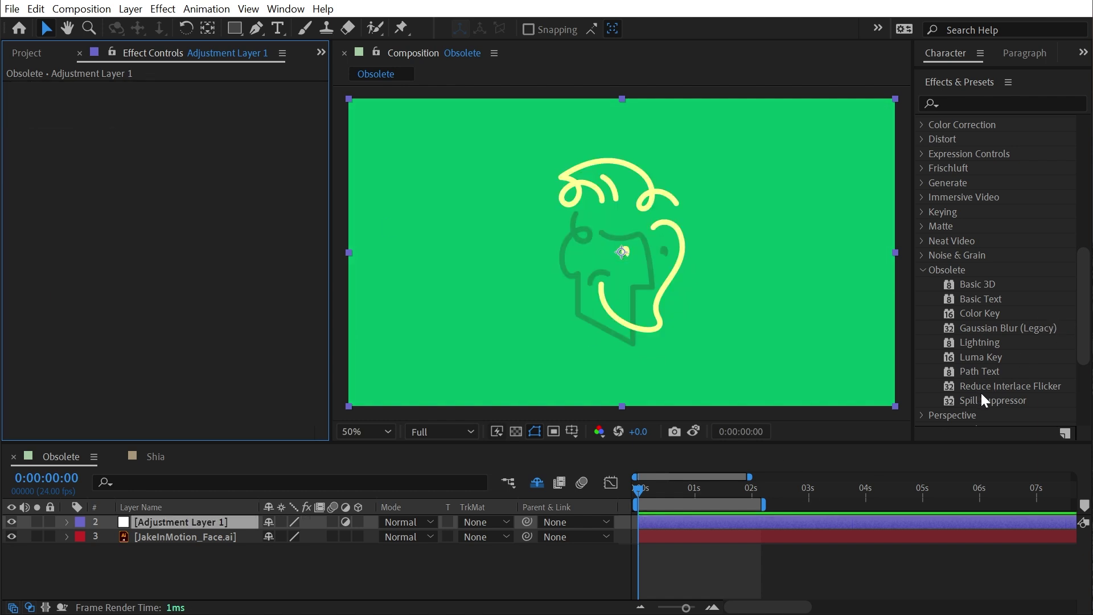
{"action": "left_click_drag", "start_coordinate": [1013, 387], "coordinate": [159, 520]}
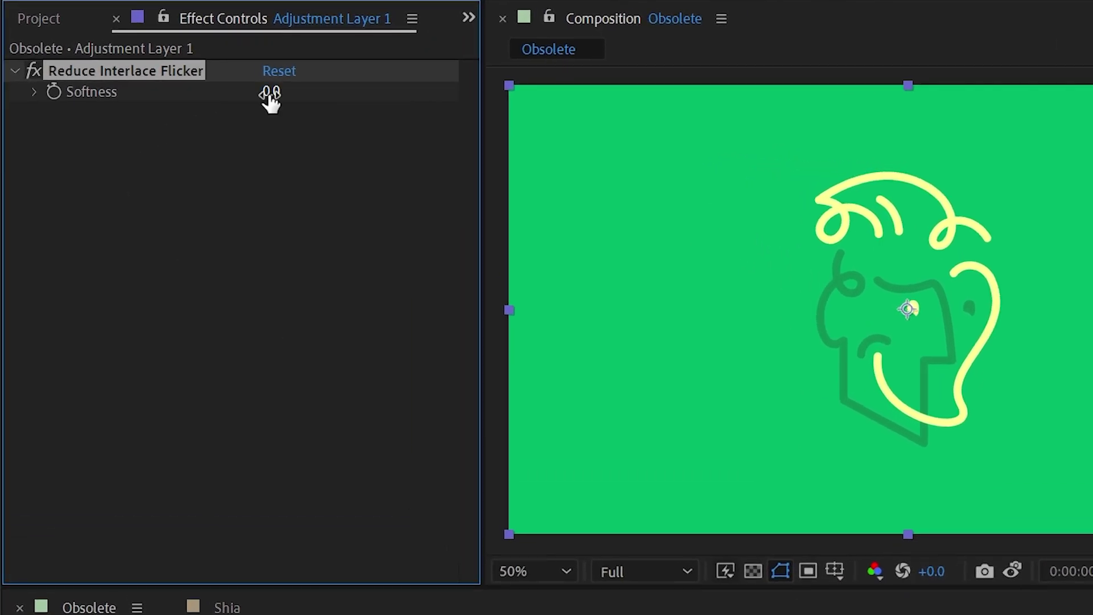
{"action": "left_click_drag", "start_coordinate": [271, 100], "coordinate": [911, 322]}
- Inspect the face while trying Softness 19.0 and 6.9, then delete the effect
{"action": "scroll", "coordinate": [910, 323], "scroll_direction": "up", "scroll_amount": 3}
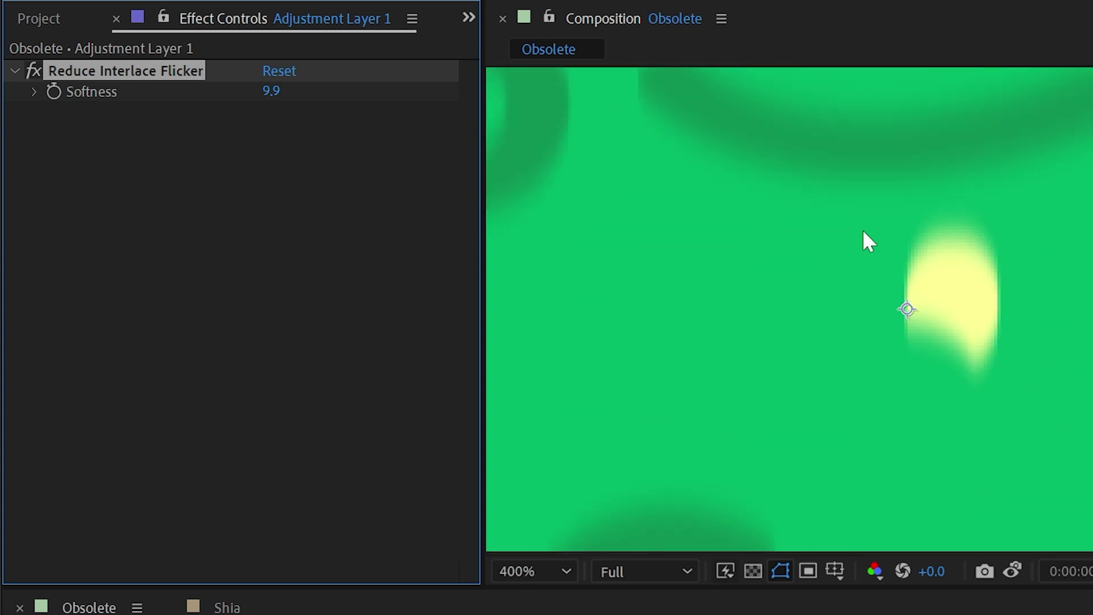
{"action": "scroll", "coordinate": [863, 230], "scroll_direction": "down", "scroll_amount": 1}
{"action": "left_click_drag", "start_coordinate": [739, 165], "coordinate": [725, 371]}
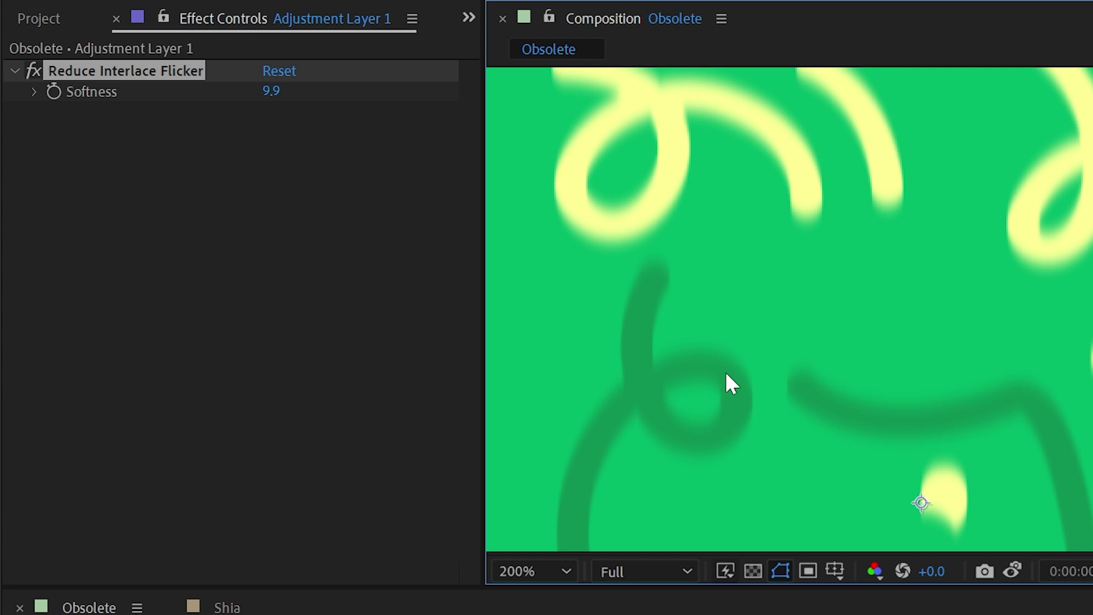
{"action": "left_click_drag", "start_coordinate": [271, 91], "coordinate": [23, 307]}
{"action": "left_click_drag", "start_coordinate": [271, 91], "coordinate": [734, 237]}
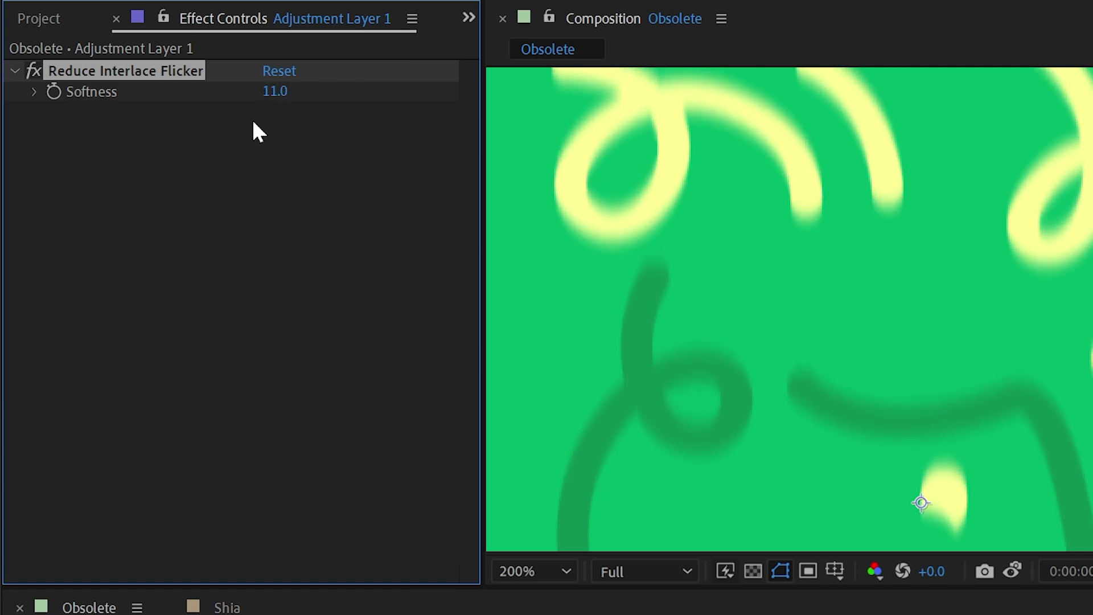
{"action": "key", "text": "Delete"}
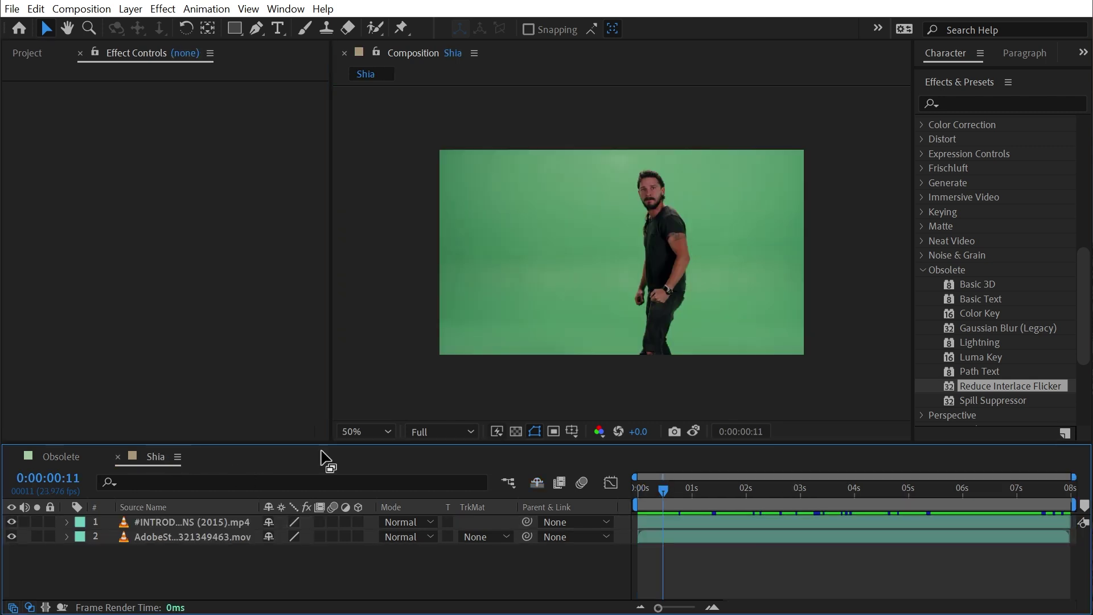
- Preview the green-screen footage in the Shia composition from the start
{"action": "left_click", "coordinate": [155, 455]}
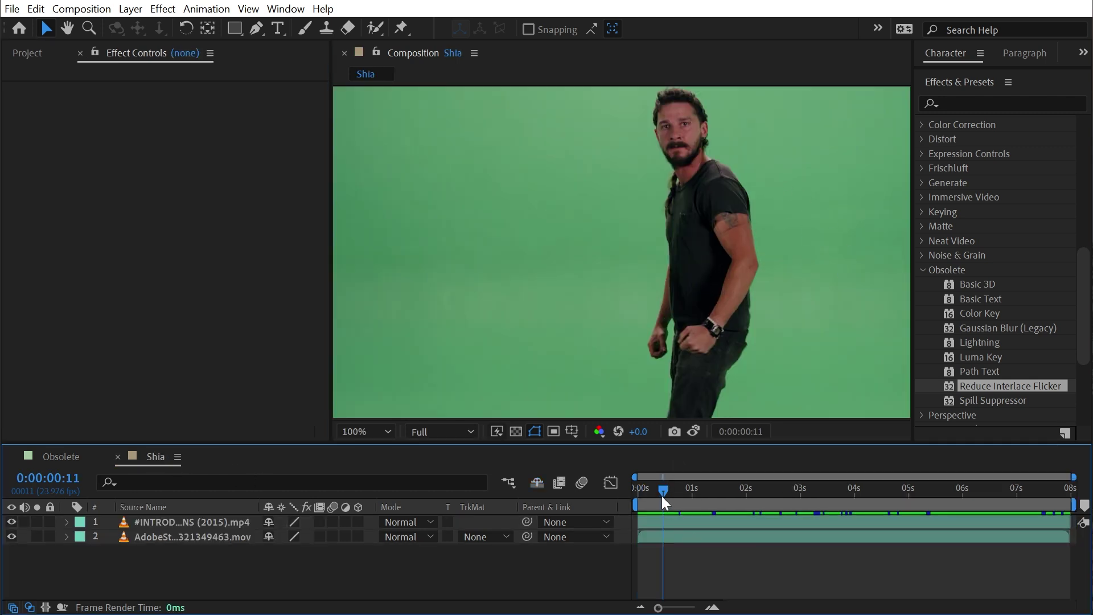
{"action": "key", "text": "Home"}
{"action": "key", "text": "space"}
{"action": "key", "text": "comma"}
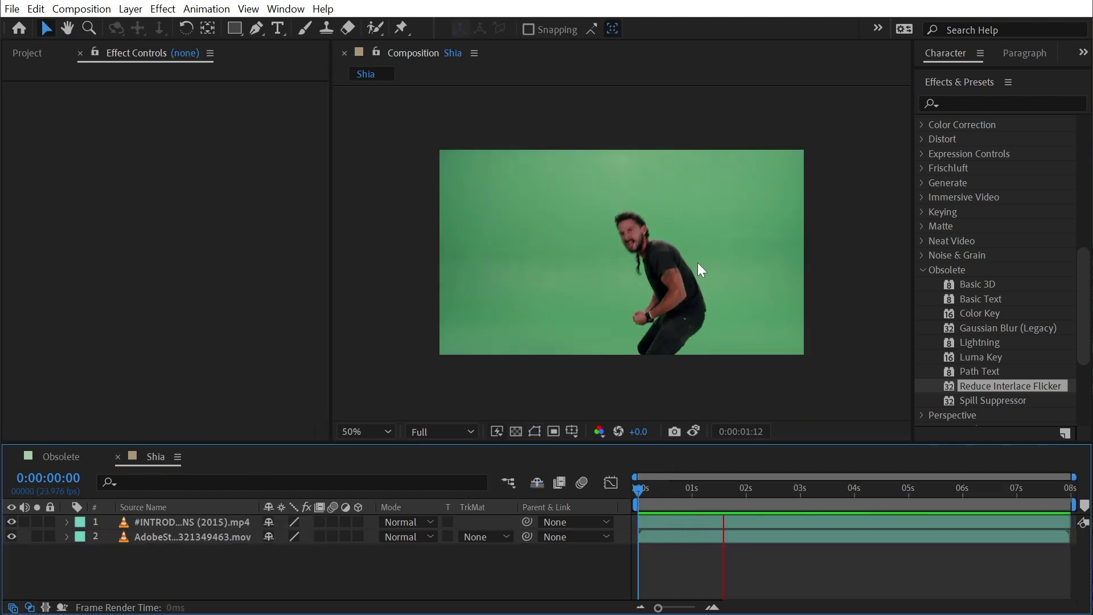
{"action": "key", "text": "space"}
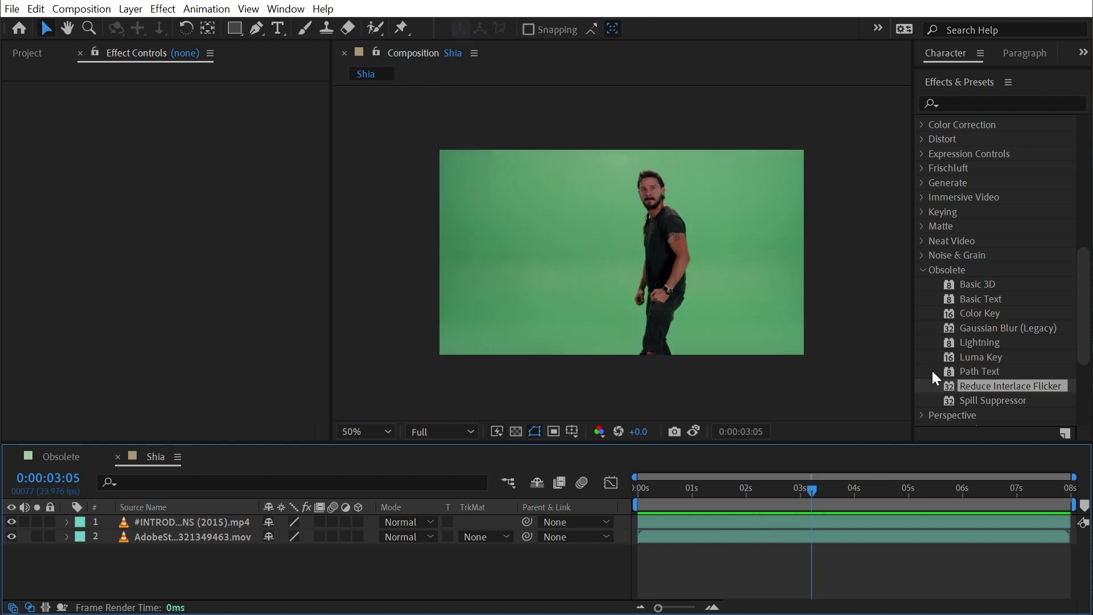
- Apply Color Key with the green background as key colour and raised tolerance
{"action": "left_click_drag", "start_coordinate": [986, 313], "coordinate": [685, 323]}
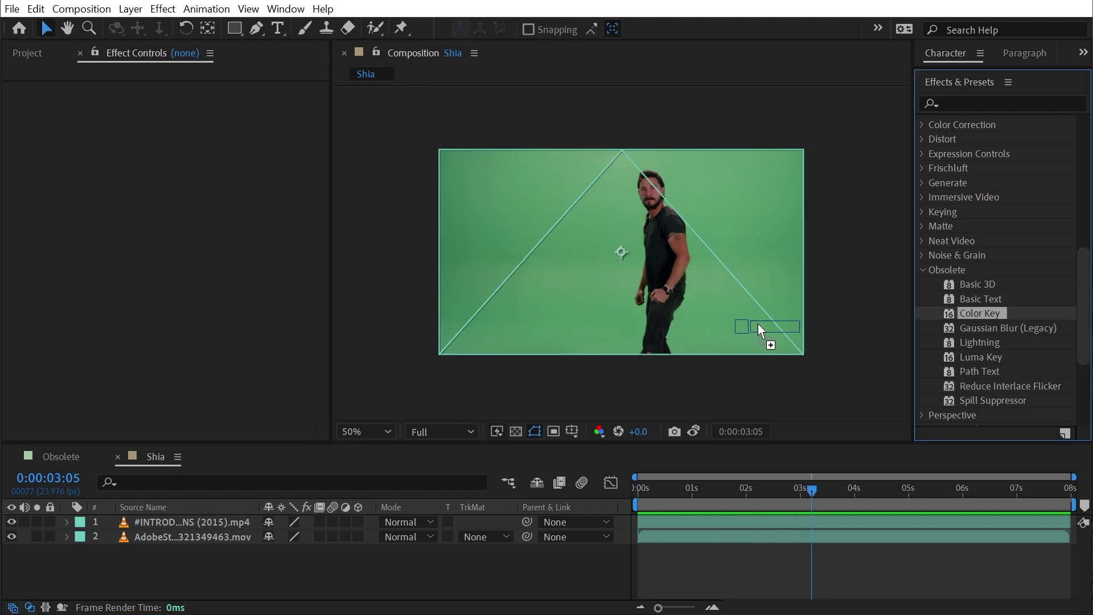
{"action": "left_click_drag", "start_coordinate": [563, 250], "coordinate": [564, 250]}
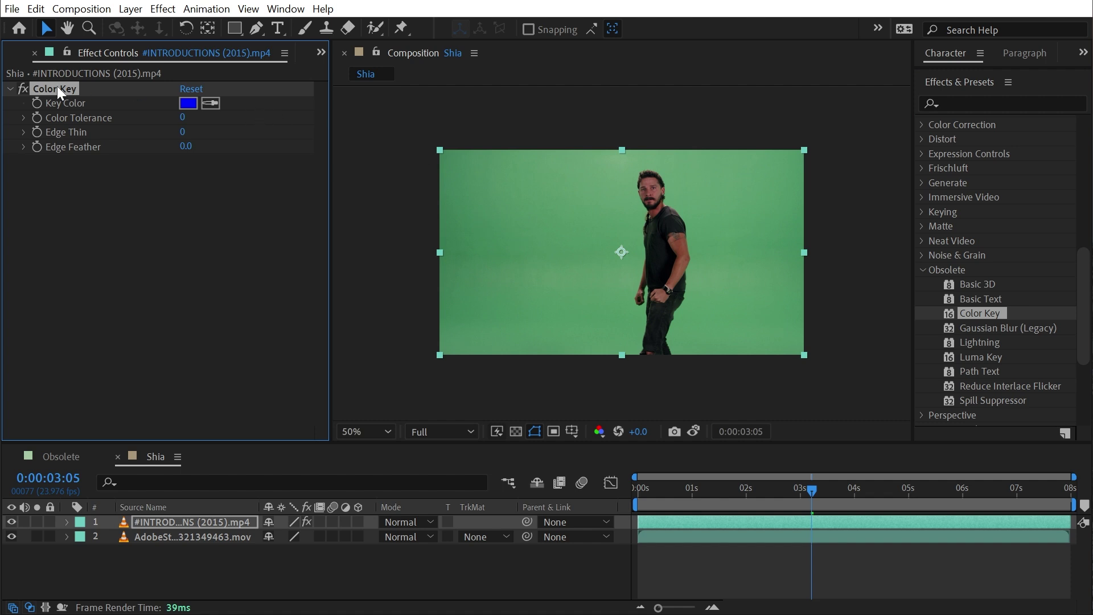
{"action": "key", "text": "period"}
{"action": "key", "text": "h"}
{"action": "mouse_move", "coordinate": [632, 190]}
{"action": "left_mouse_down"}
{"action": "mouse_move", "coordinate": [563, 227]}
{"action": "mouse_move", "coordinate": [623, 209]}
{"action": "left_mouse_up"}
{"action": "left_click", "coordinate": [210, 103]}
{"action": "left_click", "coordinate": [575, 161]}
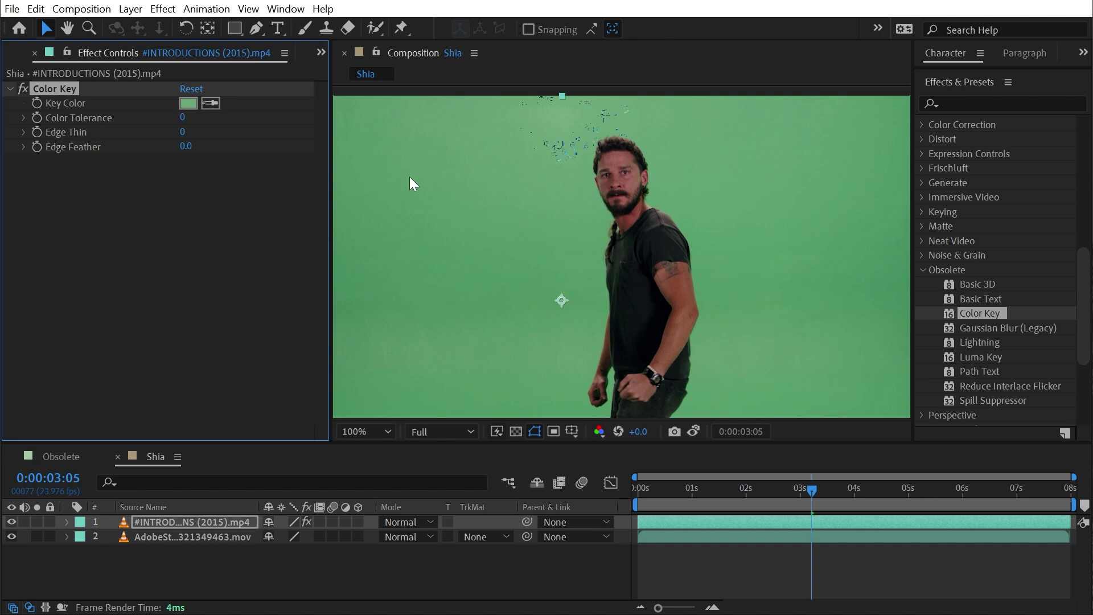
{"action": "mouse_move", "coordinate": [182, 117]}
{"action": "left_mouse_down"}
{"action": "mouse_move", "coordinate": [235, 118]}
{"action": "mouse_move", "coordinate": [204, 116]}
{"action": "left_mouse_up"}
{"action": "key", "text": "comma"}
- Add Simple Choker from Matte and adjust Choke Matte to tighten the edge
{"action": "scroll", "coordinate": [604, 221], "scroll_direction": "up", "scroll_amount": 2}
{"action": "scroll", "coordinate": [610, 228], "scroll_direction": "up", "scroll_amount": 2}
{"action": "scroll", "coordinate": [580, 171], "scroll_direction": "down", "scroll_amount": 2}
{"action": "left_click", "coordinate": [923, 226]}
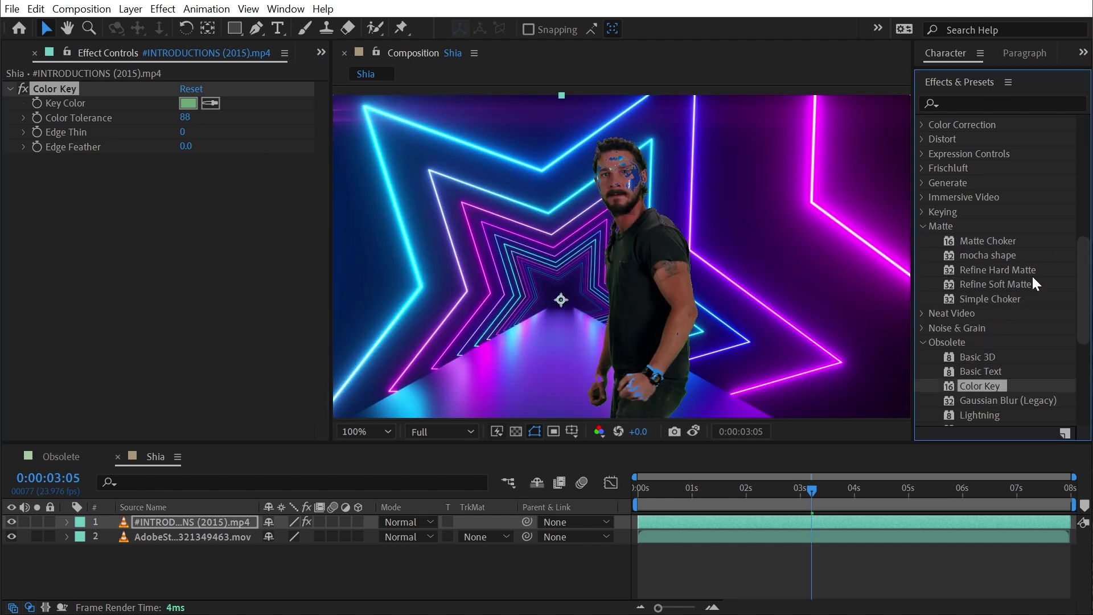
{"action": "double_click", "coordinate": [989, 299]}
{"action": "left_click_drag", "start_coordinate": [190, 189], "coordinate": [114, 405]}
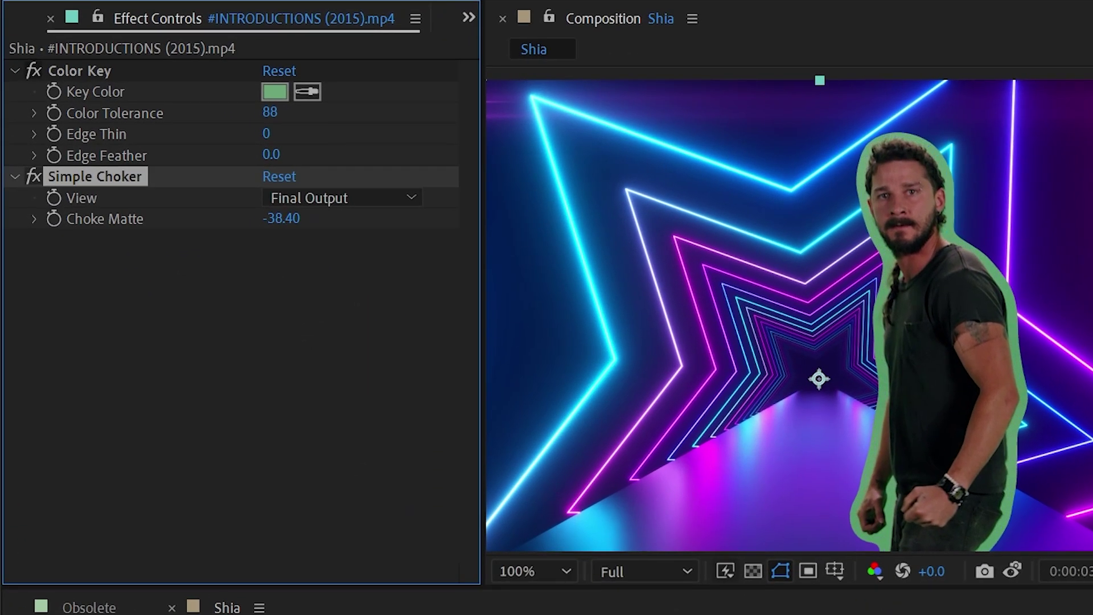
- Duplicate Color Key, reset it, and key out the green outline colour
{"action": "left_click", "coordinate": [52, 70]}
{"action": "key", "text": "ctrl+d"}
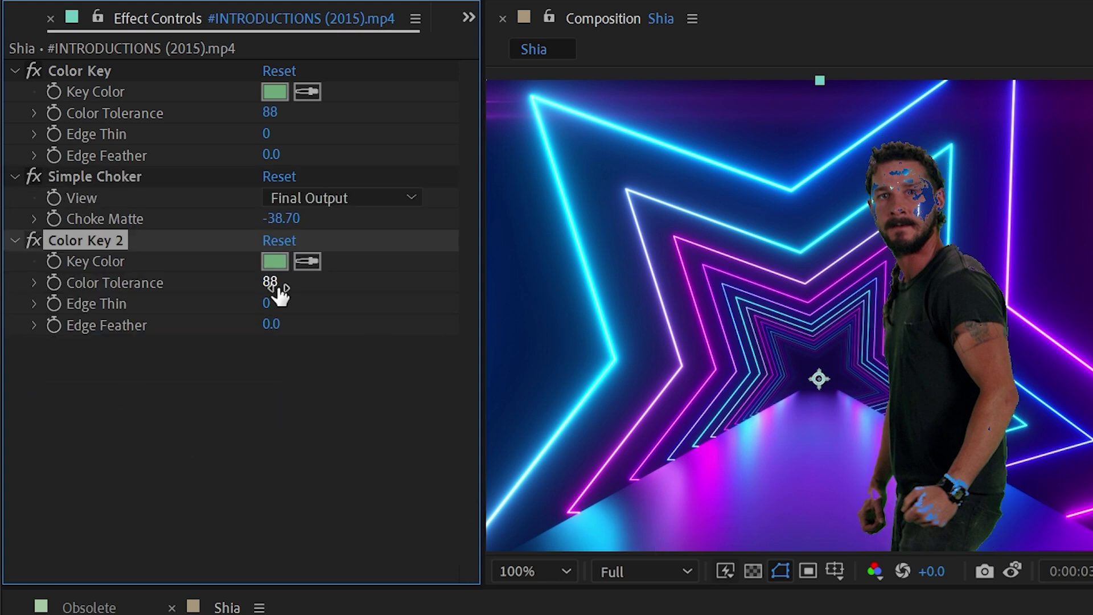
{"action": "left_click", "coordinate": [279, 240]}
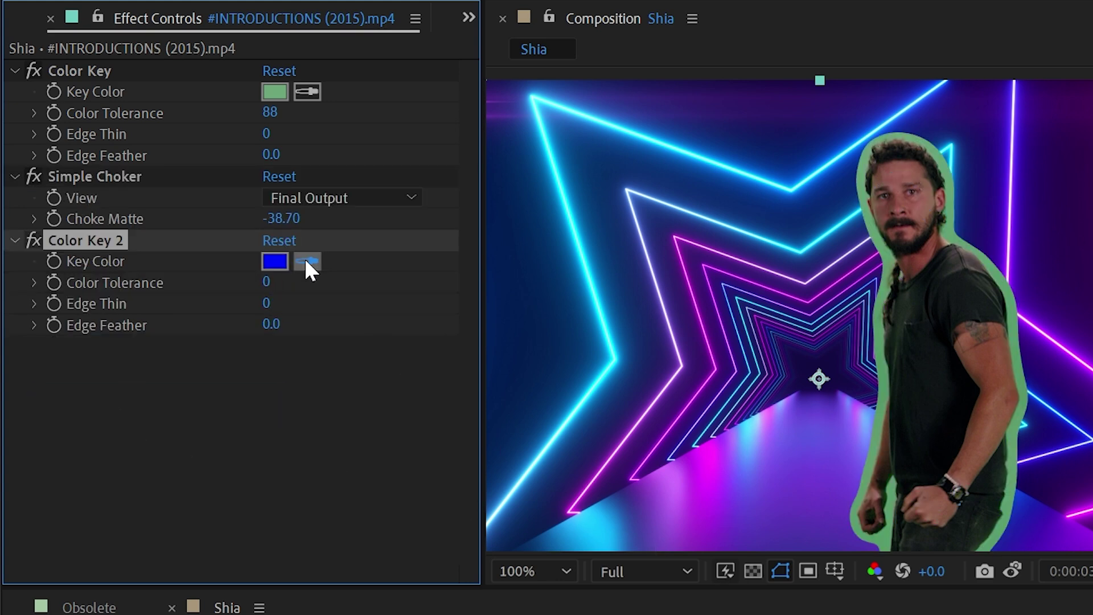
{"action": "left_click", "coordinate": [948, 188]}
{"action": "left_click_drag", "start_coordinate": [266, 281], "coordinate": [303, 274]}
- Give Color Key 2 Edge Feather 3.7, tolerance 48 and Edge Thin 1, then preview
{"action": "left_click_drag", "start_coordinate": [270, 324], "coordinate": [312, 319]}
{"action": "left_click_drag", "start_coordinate": [272, 283], "coordinate": [298, 281]}
{"action": "left_click", "coordinate": [267, 303]}
{"action": "key", "text": "Return"}
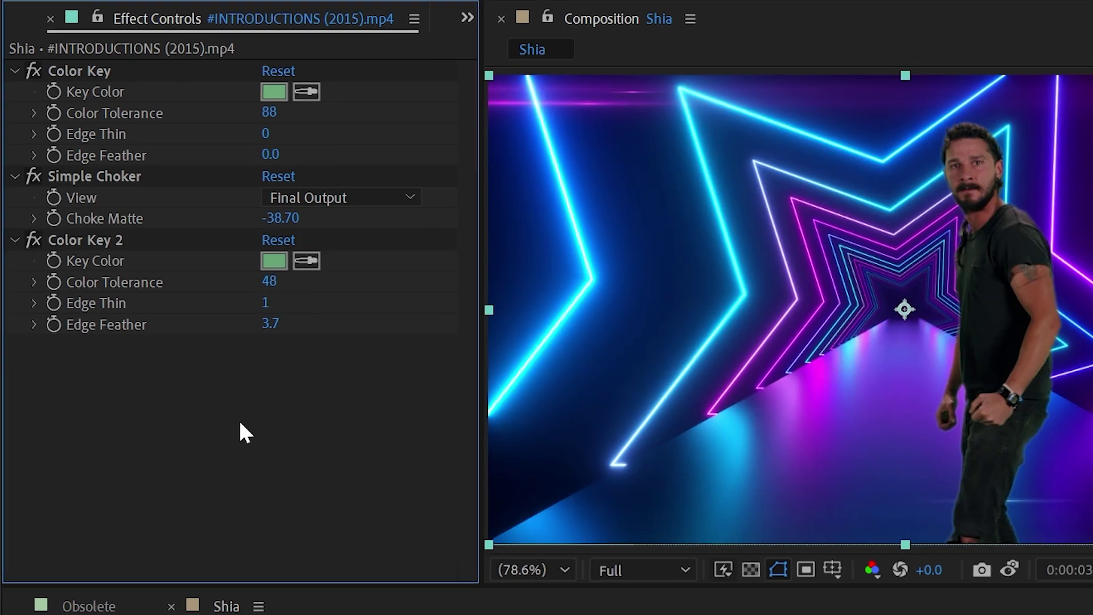
{"action": "key", "text": "space"}
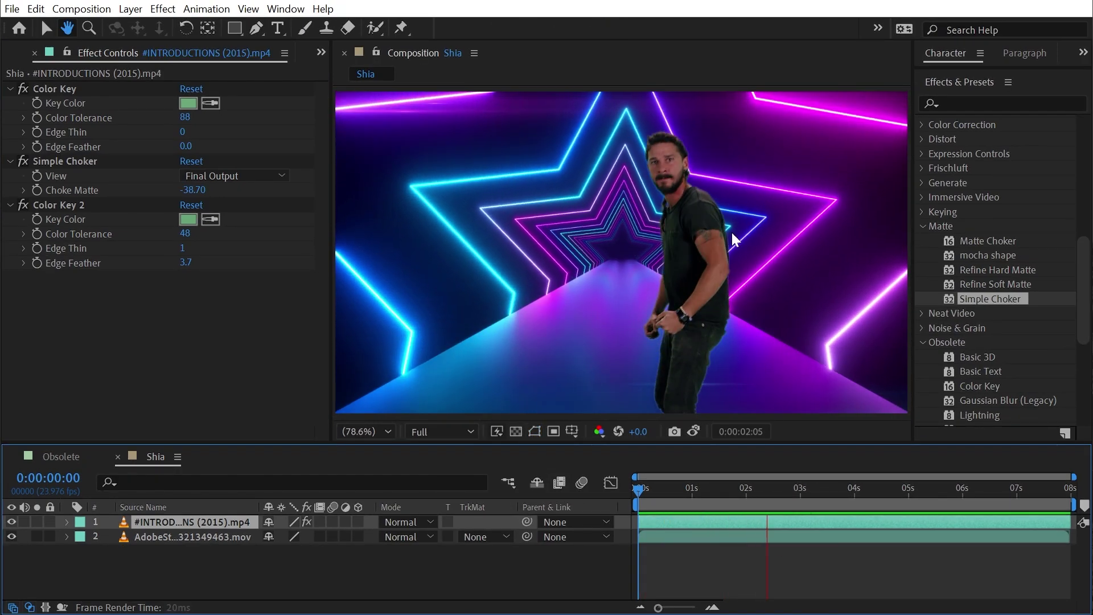
- Apply Curves to the keyed layer and bend the curve up to brighten the person
{"action": "key", "text": "space"}
{"action": "left_click", "coordinate": [976, 95]}
{"action": "type", "text": "curves"}
{"action": "double_click", "coordinate": [989, 179]}
{"action": "left_click_drag", "start_coordinate": [188, 235], "coordinate": [176, 211]}
- Add Color Link from AdobeStock with Stencil Original Alpha, Add mode, 37% opacity
{"action": "left_click", "coordinate": [1030, 102]}
{"action": "type", "text": "color link"}
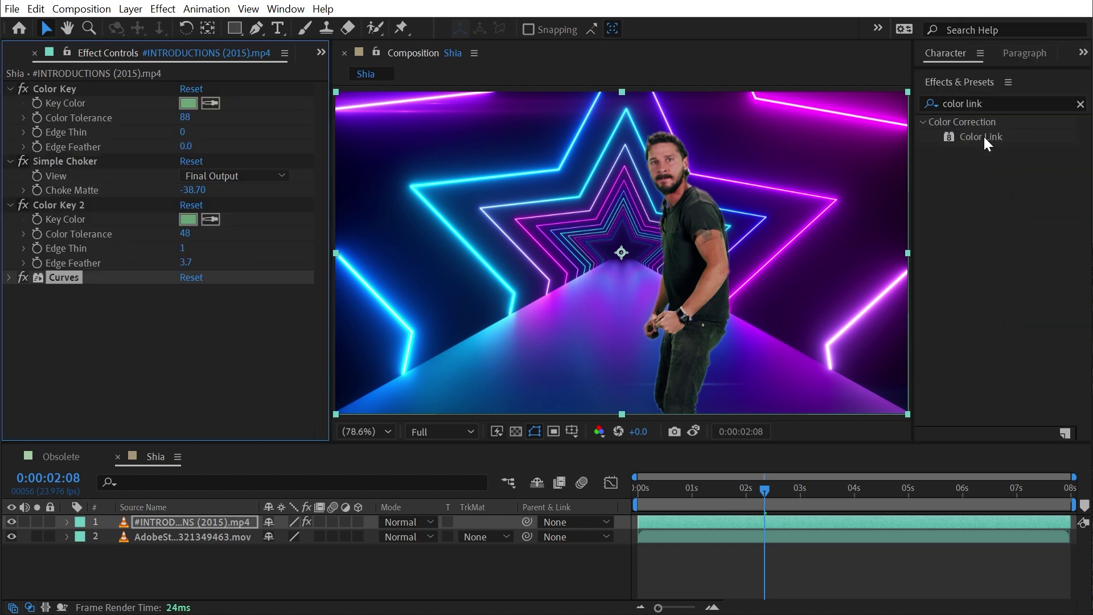
{"action": "left_click_drag", "start_coordinate": [983, 137], "coordinate": [186, 344]}
{"action": "left_click", "coordinate": [212, 306]}
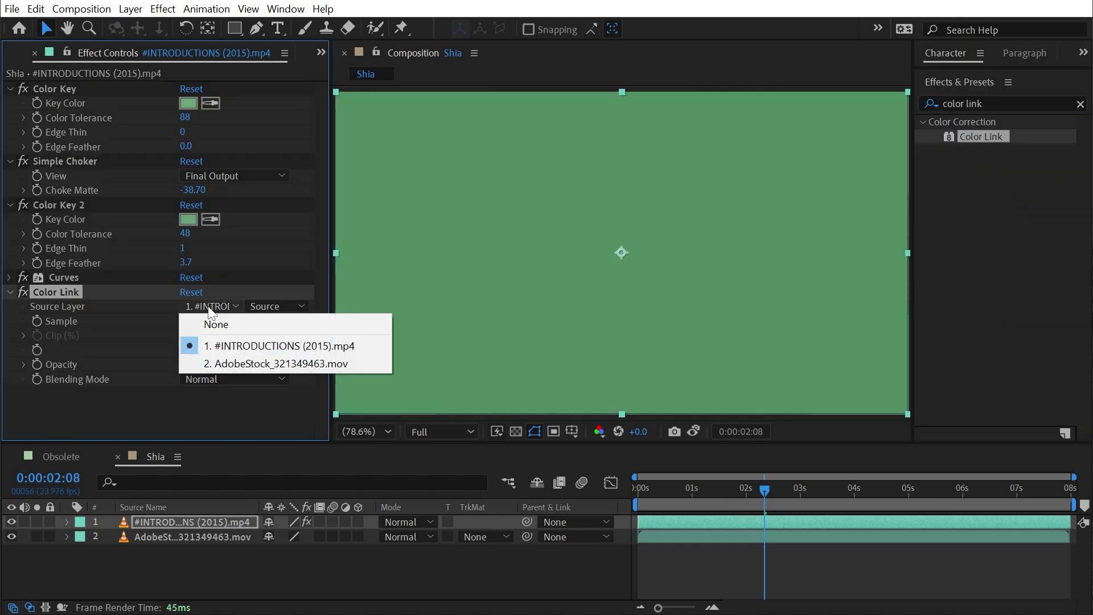
{"action": "left_click", "coordinate": [240, 357]}
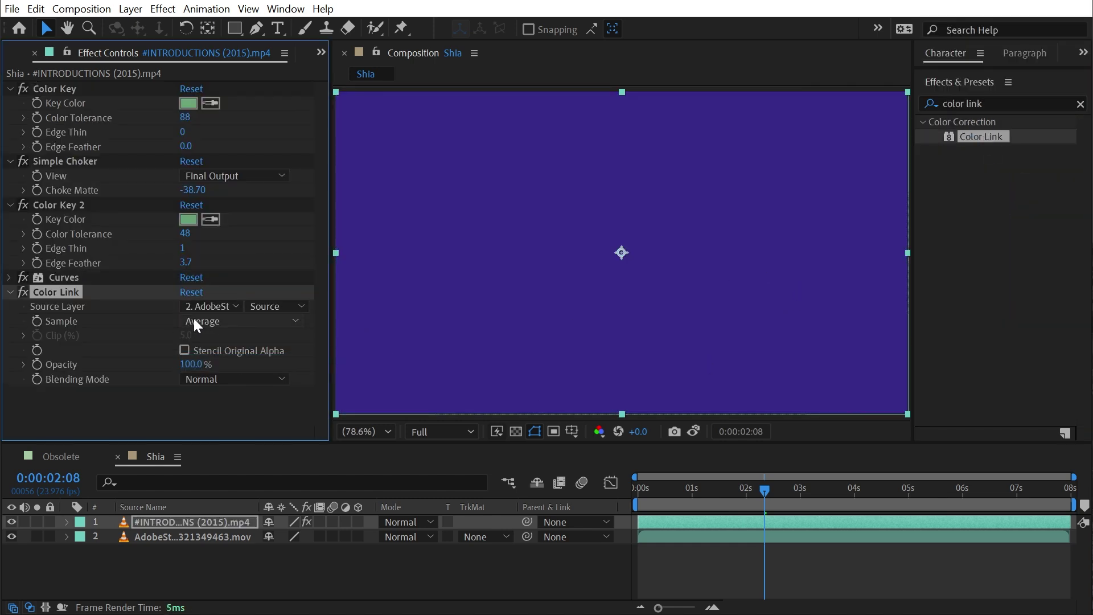
{"action": "left_click", "coordinate": [189, 347]}
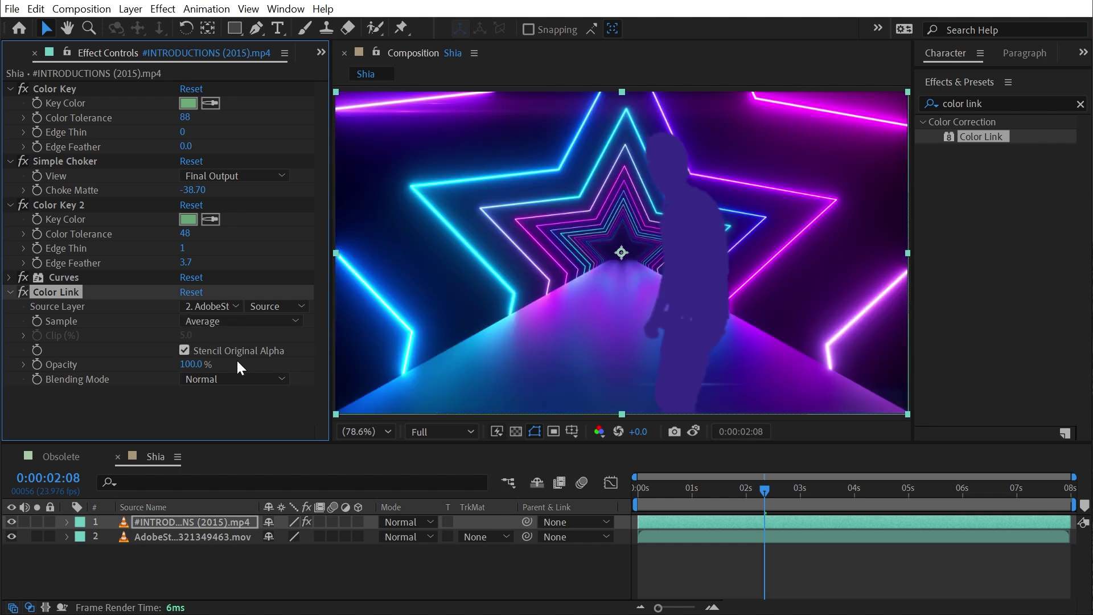
{"action": "left_click", "coordinate": [211, 378]}
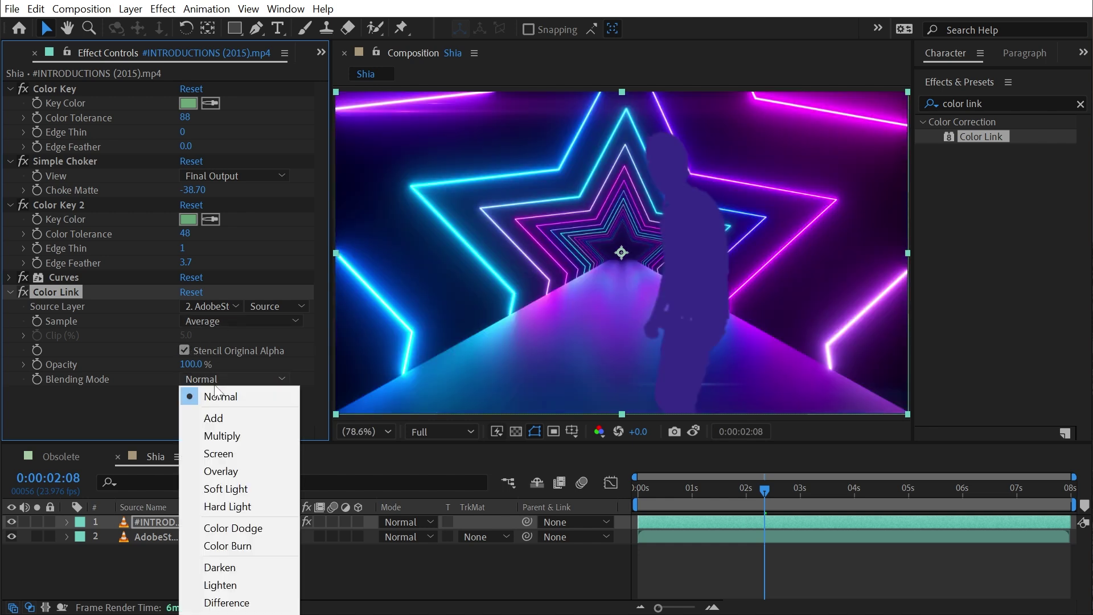
{"action": "left_click", "coordinate": [240, 419]}
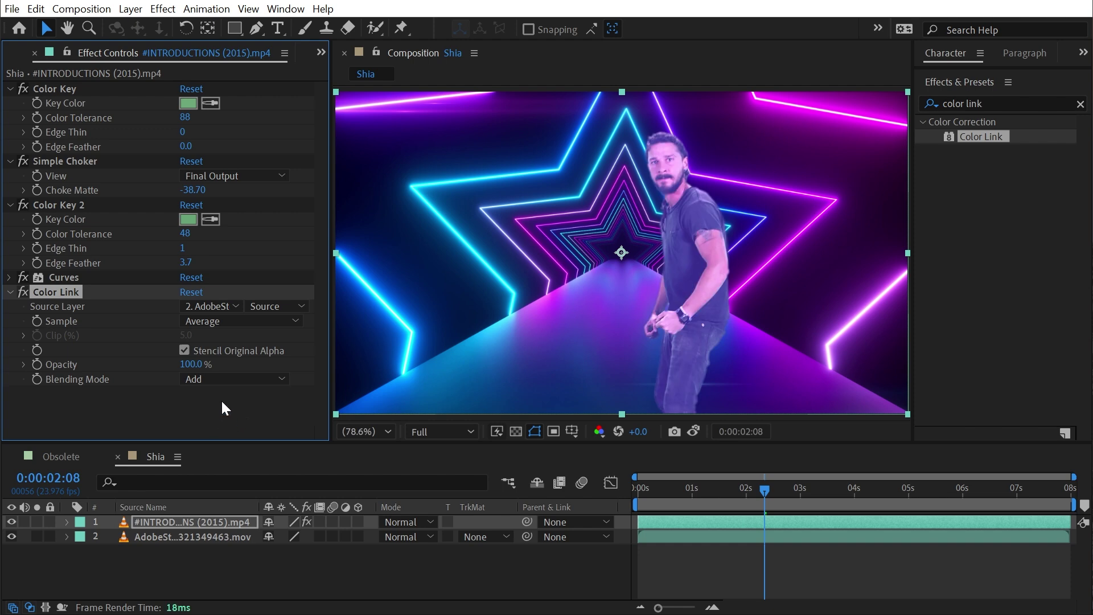
{"action": "left_click_drag", "start_coordinate": [186, 361], "coordinate": [140, 365]}
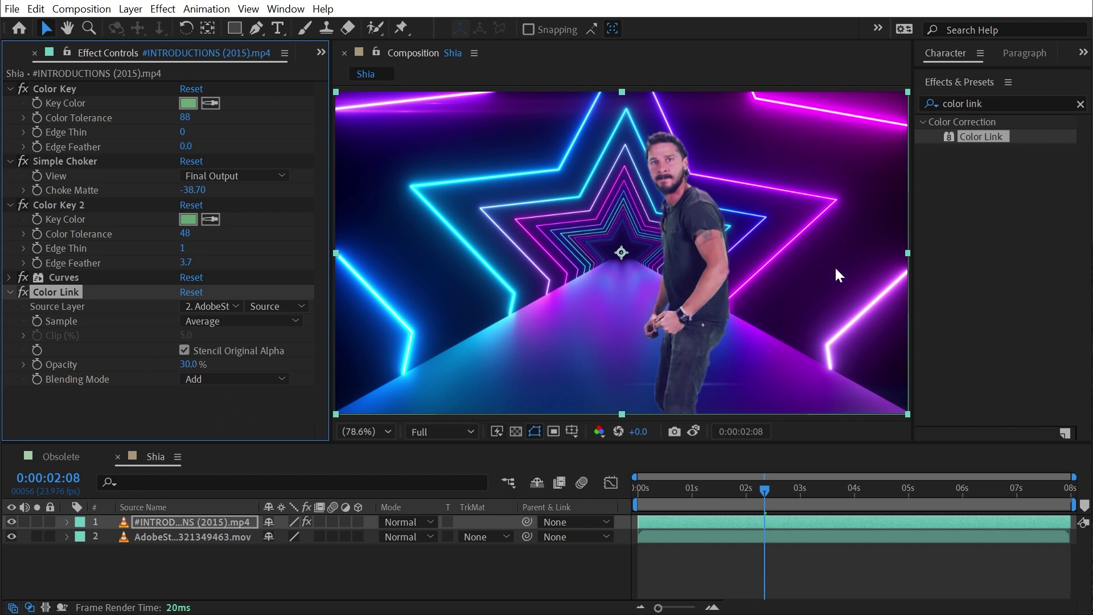
- Review the clip and add a new adjustment layer over the composite
{"action": "mouse_move", "coordinate": [729, 491]}
{"action": "left_mouse_down"}
{"action": "mouse_move", "coordinate": [648, 493]}
{"action": "mouse_move", "coordinate": [732, 483]}
{"action": "mouse_move", "coordinate": [711, 489]}
{"action": "left_mouse_up"}
{"action": "left_click", "coordinate": [130, 9]}
{"action": "mouse_move", "coordinate": [148, 30]}
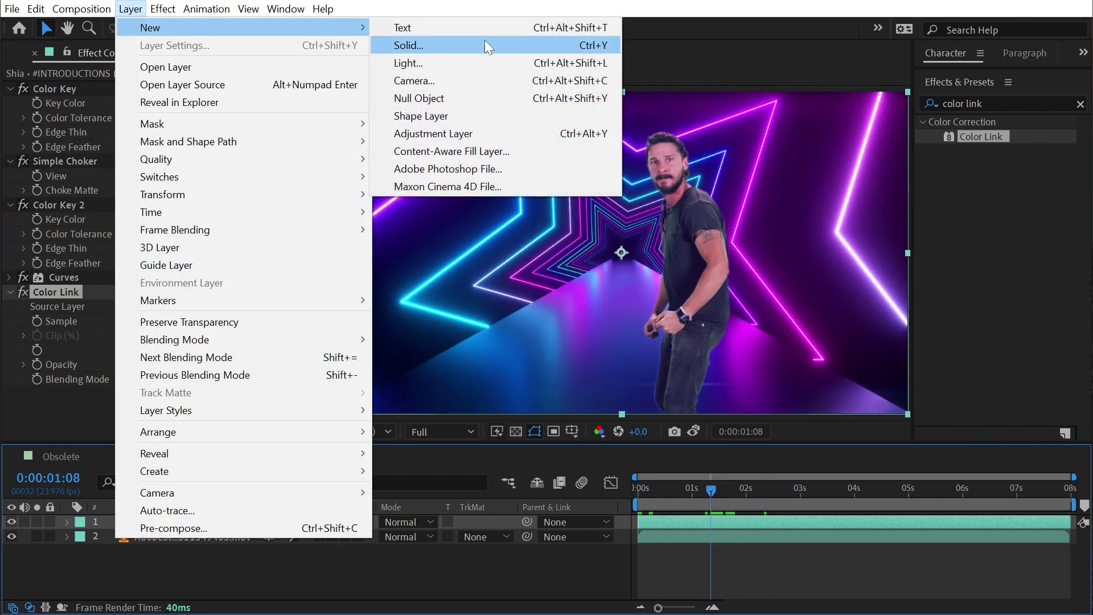
{"action": "left_click", "coordinate": [487, 130]}
- Apply Glow with threshold 60.4% and radius 332, then preview the result
{"action": "left_click", "coordinate": [1057, 106]}
{"action": "type", "text": "glow"}
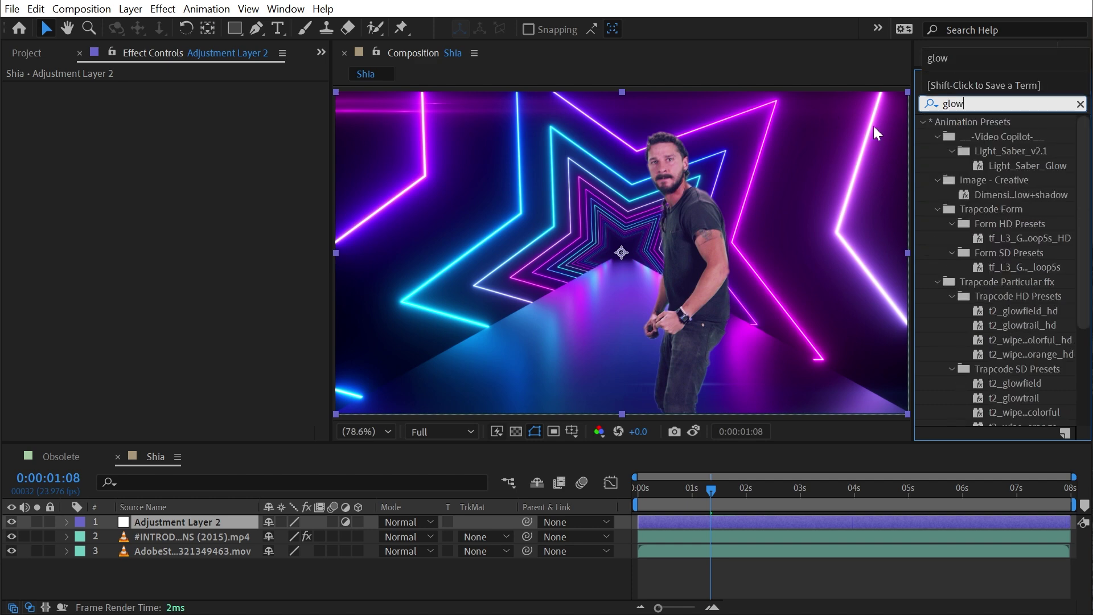
{"action": "scroll", "coordinate": [1016, 292], "scroll_direction": "down", "scroll_amount": 3}
{"action": "double_click", "coordinate": [984, 417]}
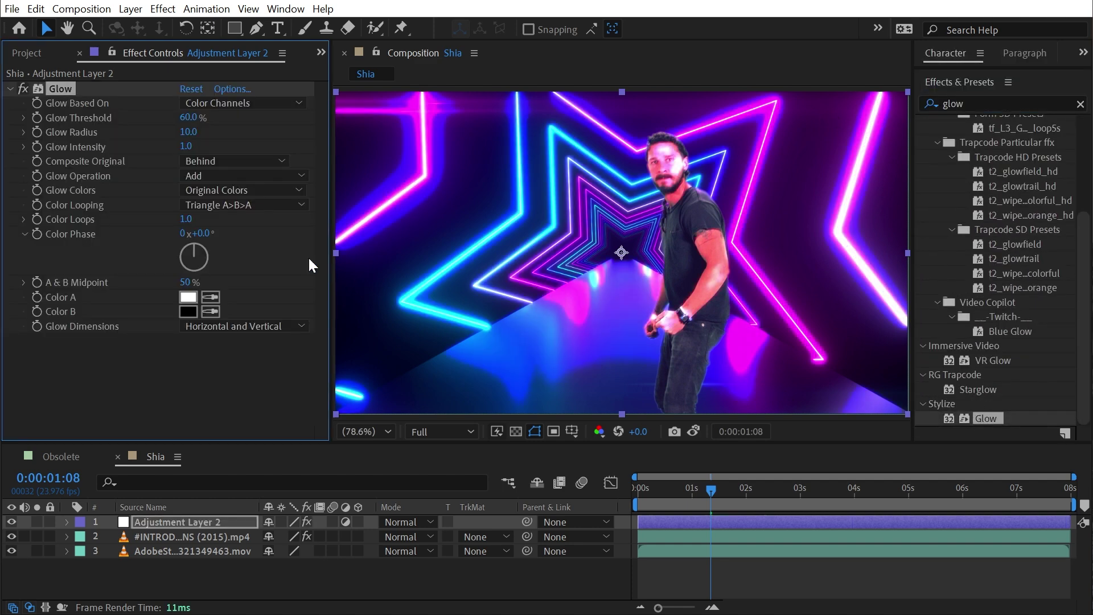
{"action": "mouse_move", "coordinate": [187, 117]}
{"action": "left_mouse_down"}
{"action": "mouse_move", "coordinate": [175, 117]}
{"action": "mouse_move", "coordinate": [187, 117]}
{"action": "left_mouse_up"}
{"action": "left_click_drag", "start_coordinate": [664, 480], "coordinate": [629, 438]}
{"action": "key", "text": "space"}
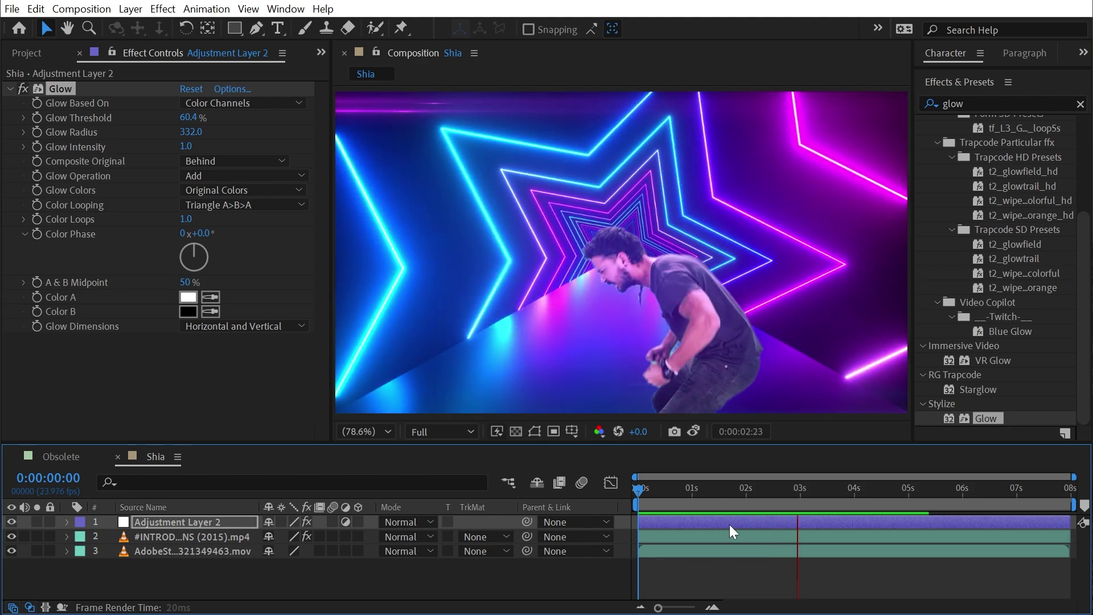
{"action": "left_click", "coordinate": [734, 537]}
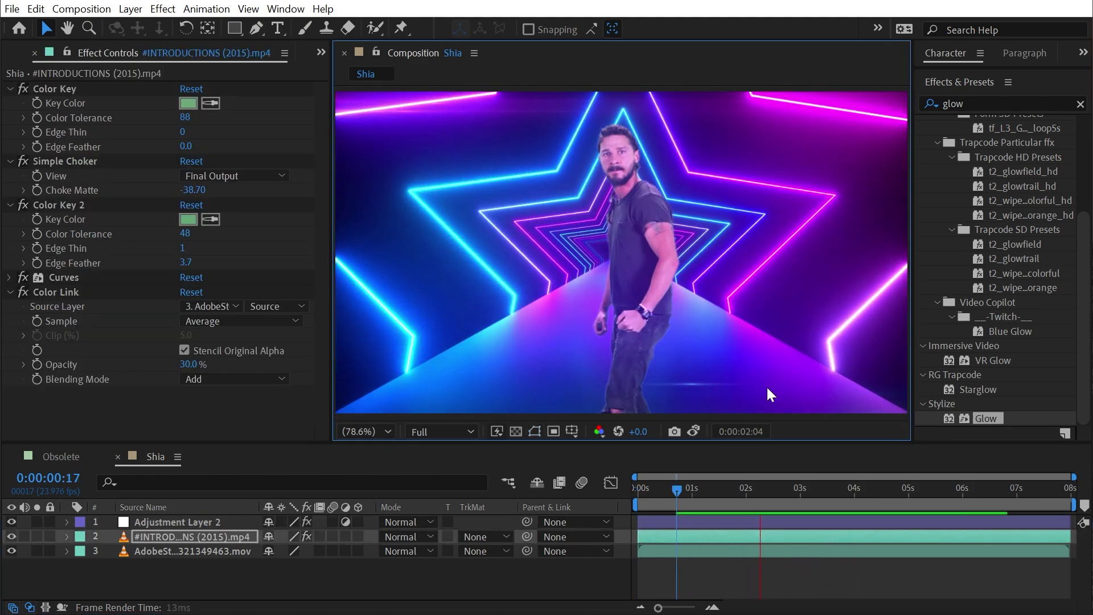
- Delete the adjustment layer, strip all effects from the footage and scale it to fill the frame width
{"action": "left_click", "coordinate": [172, 522]}
{"action": "key", "text": "Delete"}
{"action": "key", "text": "ctrl+shift+e"}
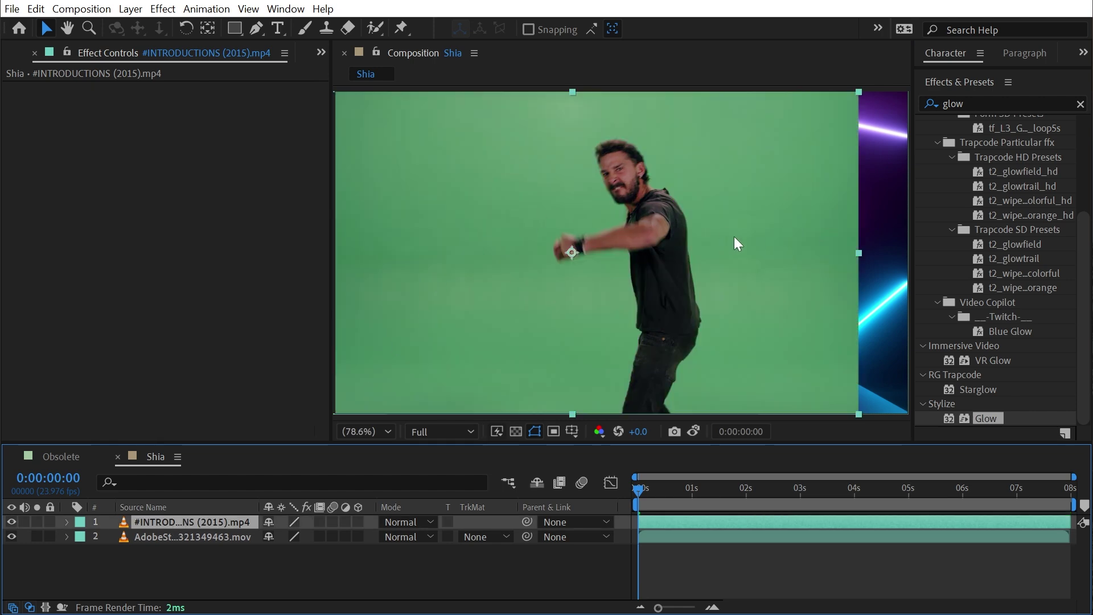
{"action": "key", "text": "ctrl+alt+f"}
{"action": "scroll", "coordinate": [978, 241], "scroll_direction": "up", "scroll_amount": 5}
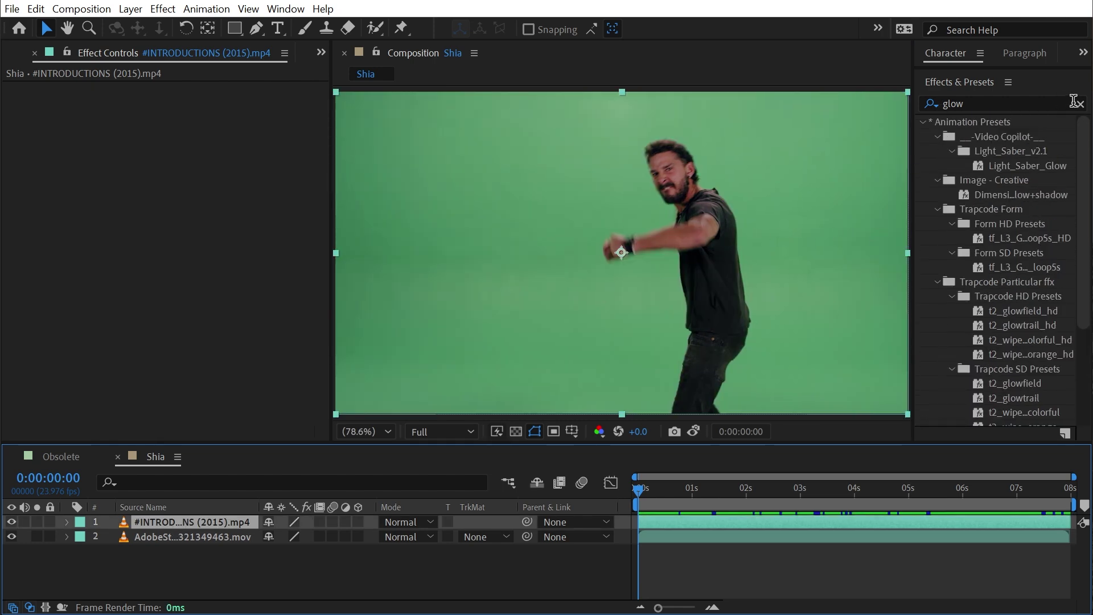
{"action": "left_click", "coordinate": [1076, 103]}
{"action": "scroll", "coordinate": [975, 207], "scroll_direction": "down", "scroll_amount": 5}
{"action": "left_click", "coordinate": [968, 211]}
- Apply Luma Key, raise its Threshold, set Edge Thin to 0 and Edge Feather to about 4
{"action": "left_click_drag", "start_coordinate": [981, 298], "coordinate": [540, 279]}
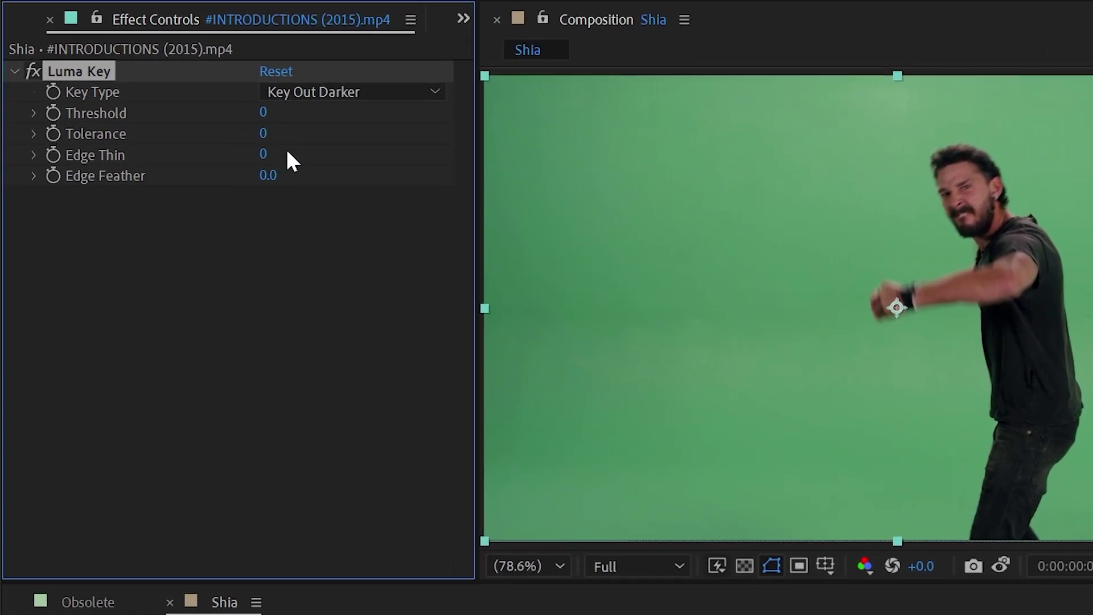
{"action": "left_click_drag", "start_coordinate": [266, 117], "coordinate": [263, 171]}
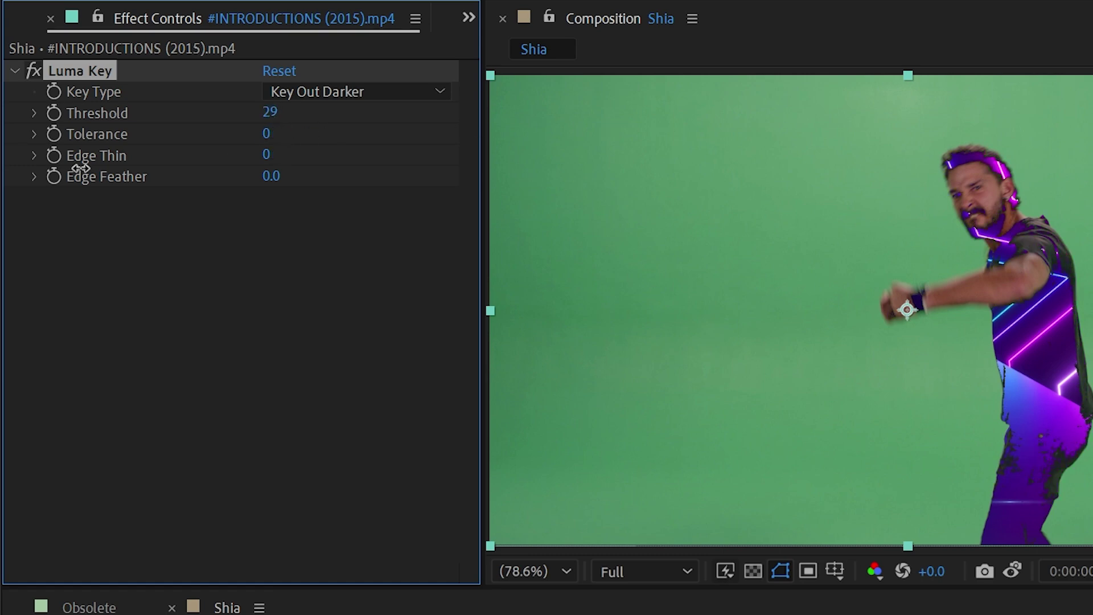
{"action": "left_click", "coordinate": [268, 155]}
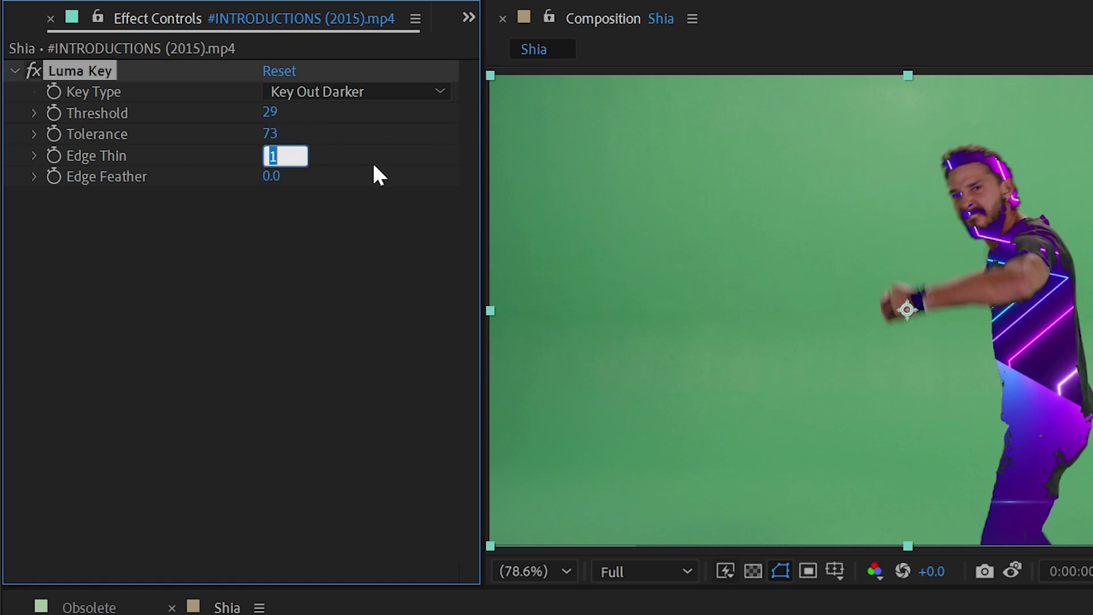
{"action": "key", "text": "Down"}
{"action": "key", "text": "Down"}
{"action": "key", "text": "Down"}
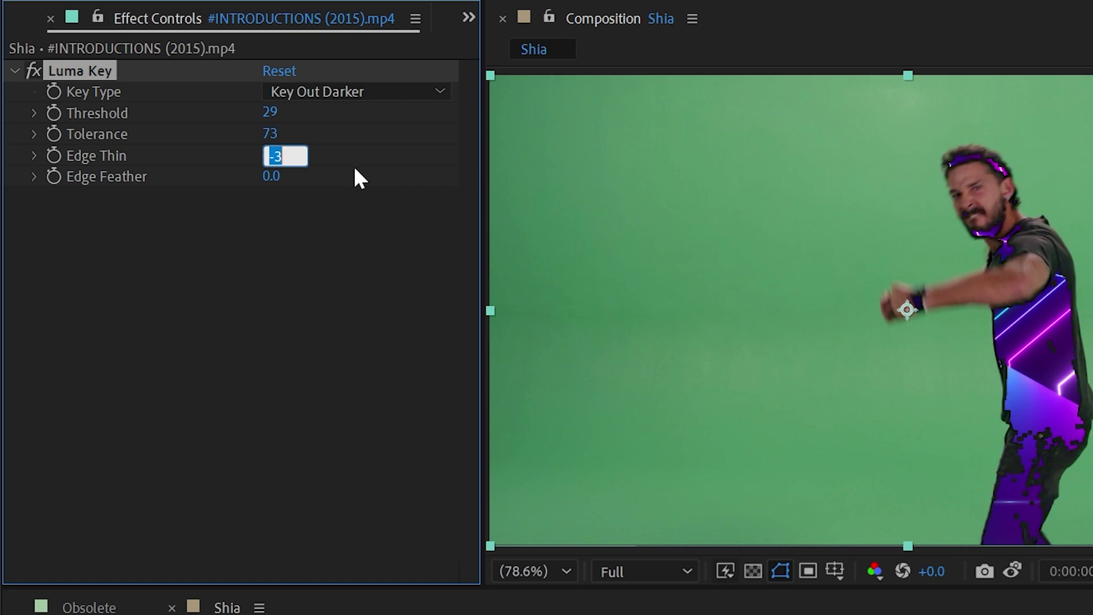
{"action": "type", "text": "0"}
{"action": "key", "text": "Return"}
{"action": "left_click_drag", "start_coordinate": [272, 176], "coordinate": [312, 180]}
- Switch Luma Key to keying out brighter areas, with Threshold about 130 and Tolerance 97
{"action": "left_click", "coordinate": [314, 91]}
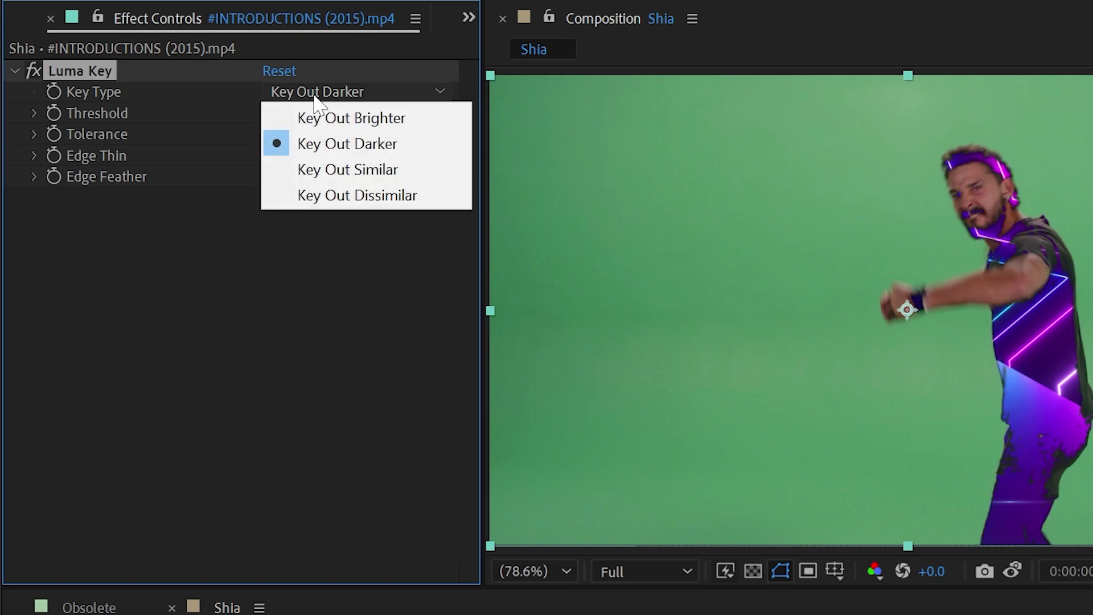
{"action": "left_click", "coordinate": [349, 118]}
{"action": "left_click_drag", "start_coordinate": [274, 111], "coordinate": [383, 102]}
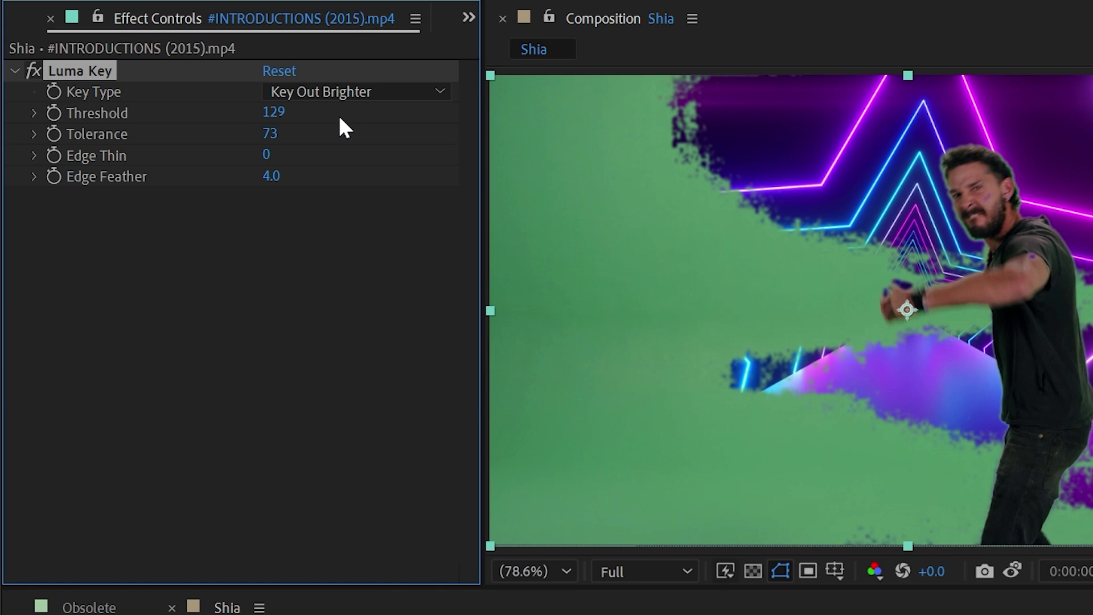
{"action": "left_click", "coordinate": [270, 133]}
{"action": "type", "text": "97"}
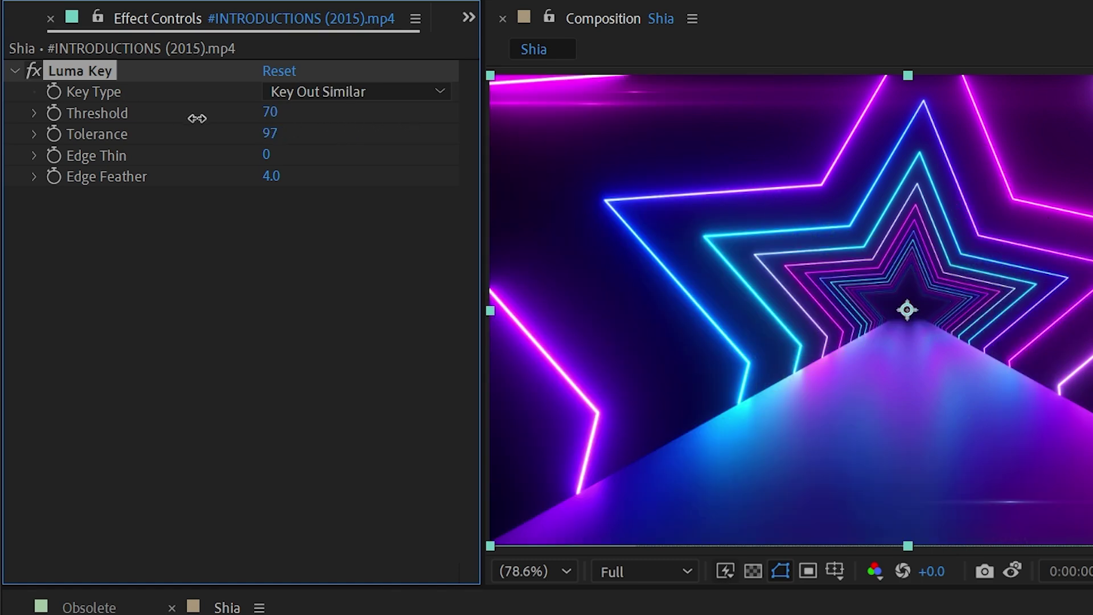
{"action": "left_click_drag", "start_coordinate": [196, 112], "coordinate": [371, 111]}
- Try Key Out Dissimilar with Threshold about 183 and Tolerance 122, then remove Luma Key
{"action": "left_click", "coordinate": [361, 92]}
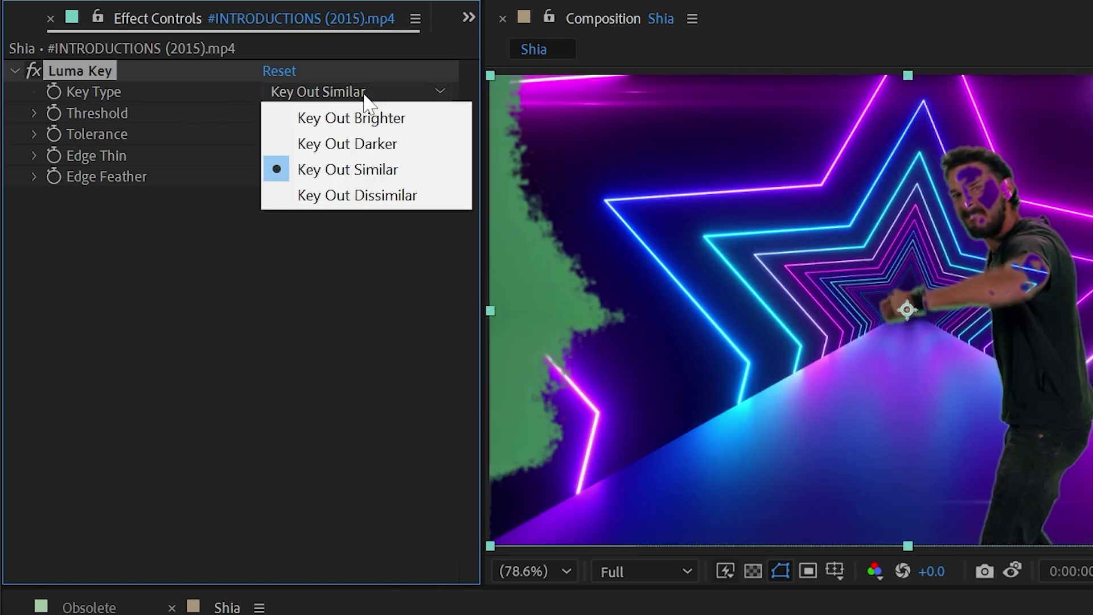
{"action": "left_click", "coordinate": [360, 196]}
{"action": "mouse_move", "coordinate": [269, 112]}
{"action": "left_mouse_down"}
{"action": "mouse_move", "coordinate": [361, 110]}
{"action": "mouse_move", "coordinate": [263, 115]}
{"action": "left_mouse_up"}
{"action": "left_click_drag", "start_coordinate": [271, 133], "coordinate": [304, 141]}
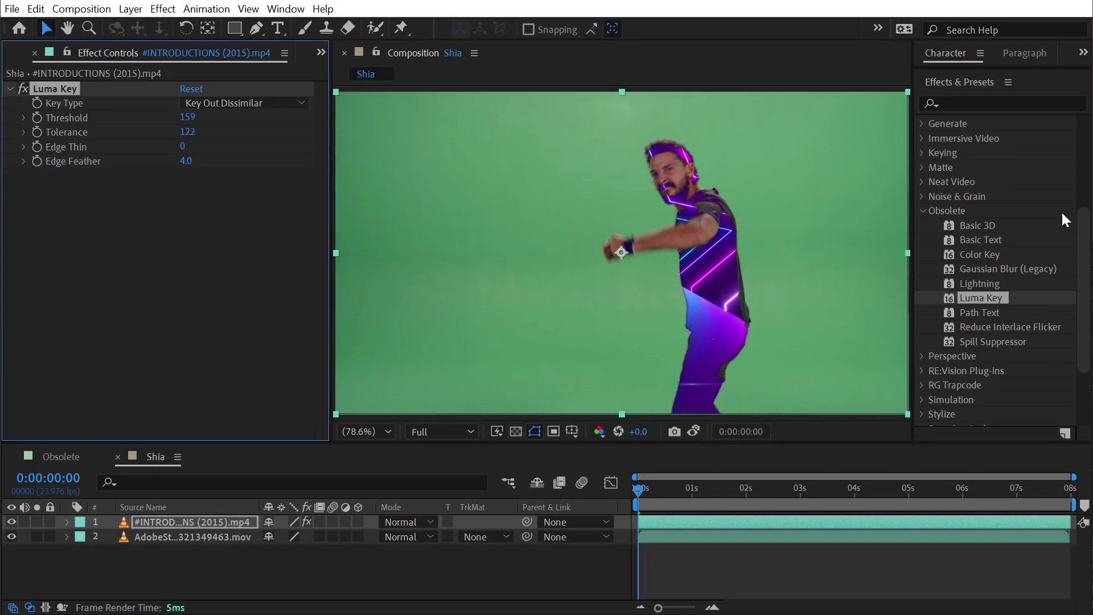
{"action": "key", "text": "Delete"}
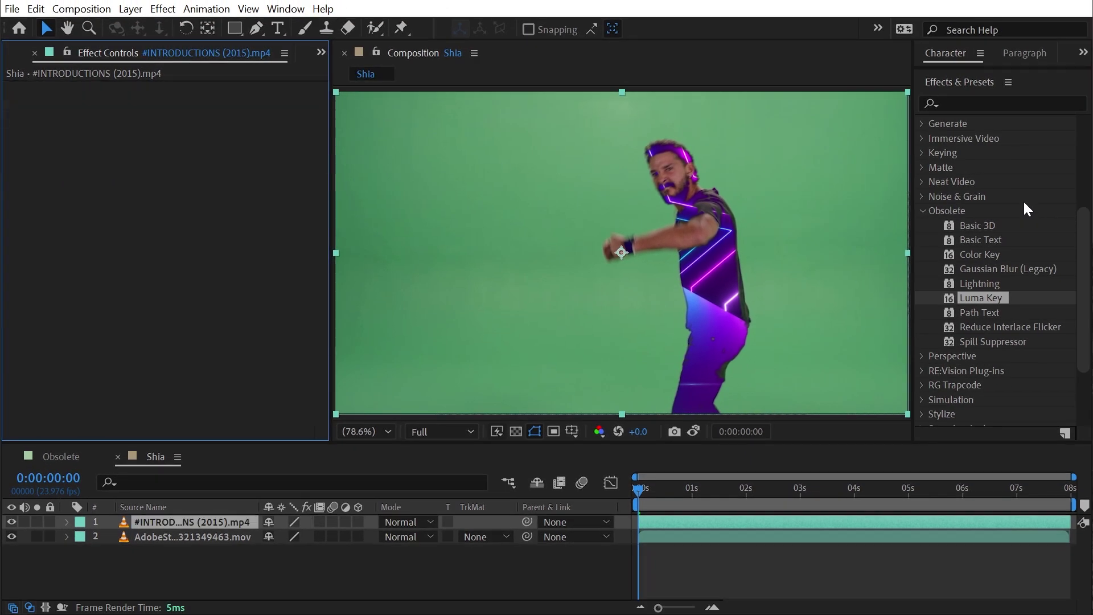
- Apply Extract, raise its black point to about 76 and invert the matte, then preview
{"action": "left_click", "coordinate": [928, 154]}
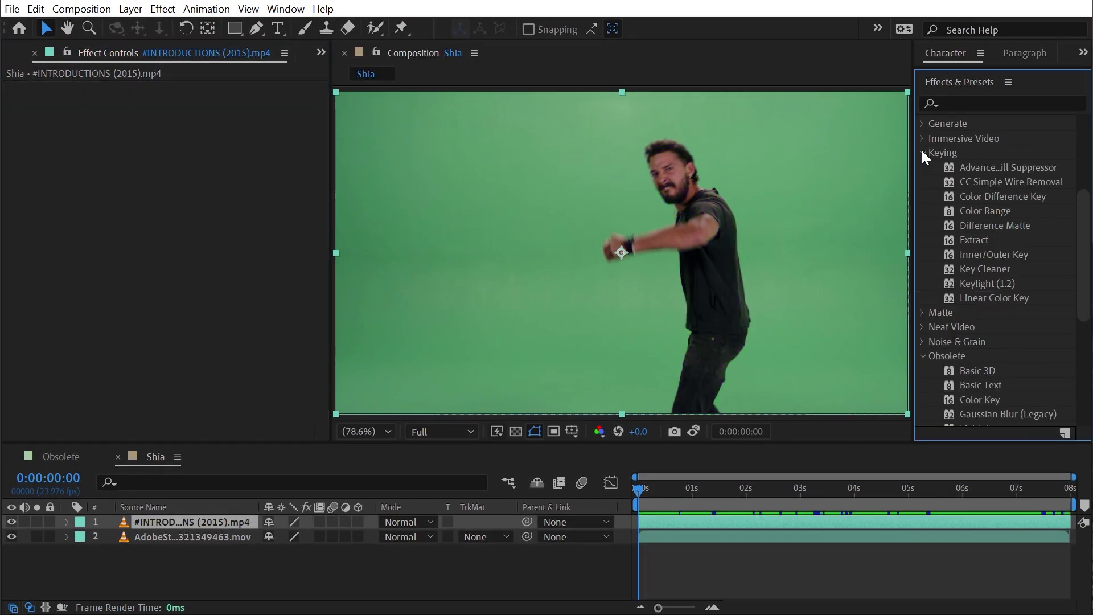
{"action": "left_click_drag", "start_coordinate": [972, 241], "coordinate": [353, 234]}
{"action": "mouse_move", "coordinate": [263, 180]}
{"action": "left_mouse_down"}
{"action": "mouse_move", "coordinate": [165, 176]}
{"action": "mouse_move", "coordinate": [160, 186]}
{"action": "mouse_move", "coordinate": [175, 189]}
{"action": "mouse_move", "coordinate": [118, 173]}
{"action": "mouse_move", "coordinate": [155, 172]}
{"action": "mouse_move", "coordinate": [181, 190]}
{"action": "mouse_move", "coordinate": [166, 193]}
{"action": "mouse_move", "coordinate": [261, 184]}
{"action": "left_mouse_up"}
{"action": "left_click_drag", "start_coordinate": [45, 184], "coordinate": [81, 181]}
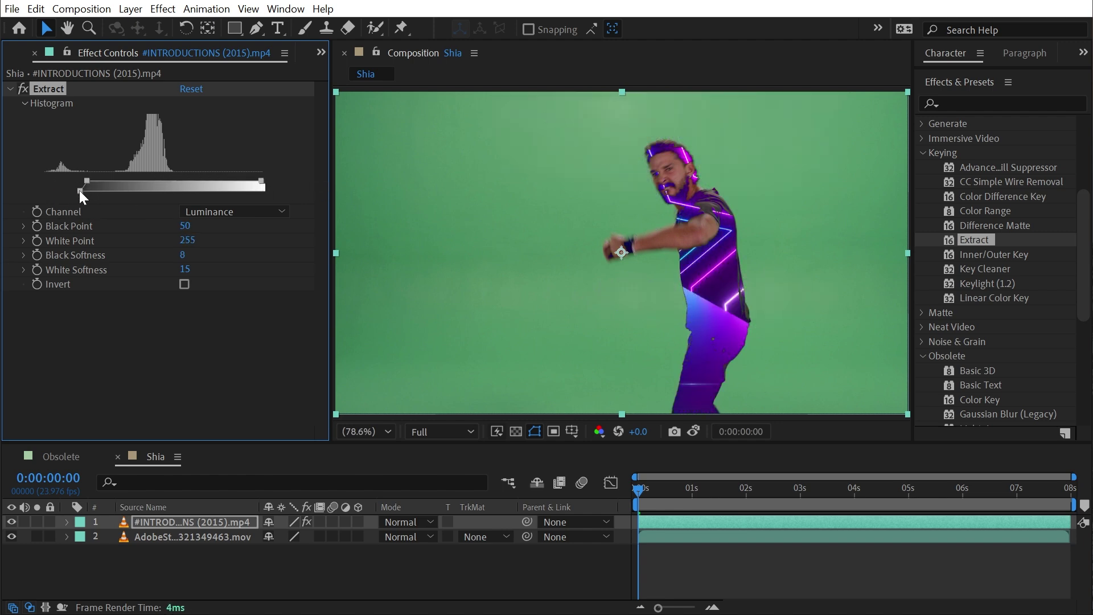
{"action": "left_click_drag", "start_coordinate": [86, 183], "coordinate": [113, 182]}
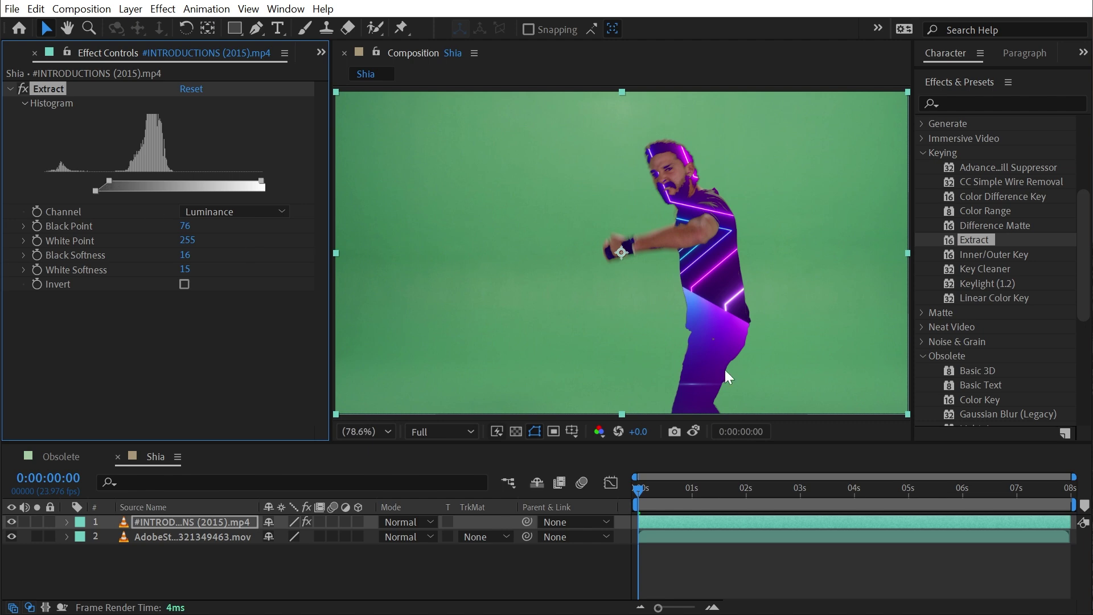
{"action": "left_click", "coordinate": [183, 283]}
{"action": "key", "text": "space"}
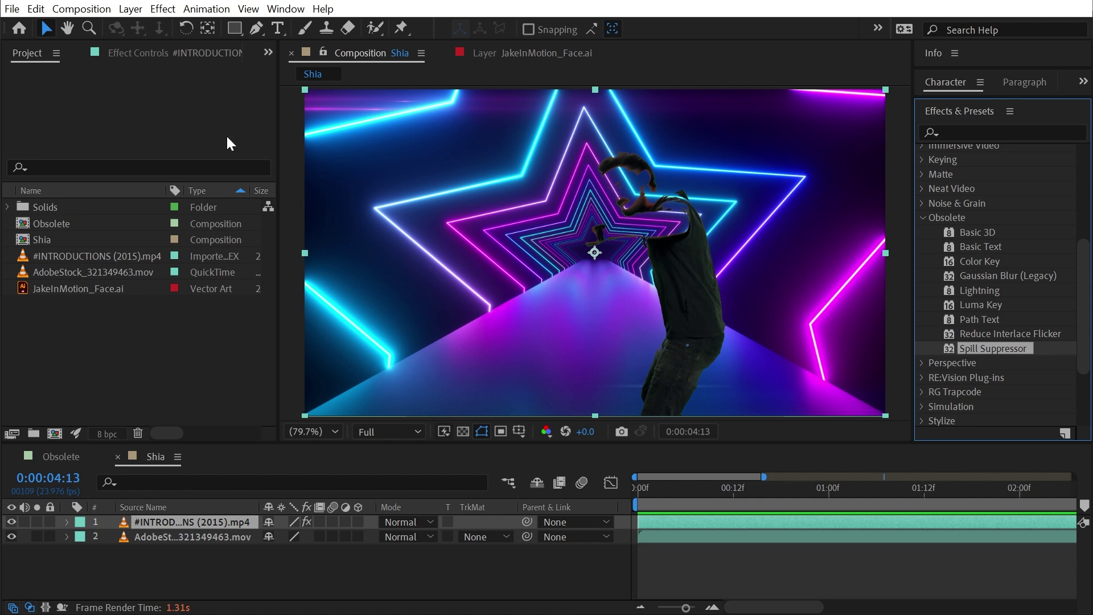
- Replace Extract with Color Key, sampling the green backdrop and raising Color Tolerance
{"action": "left_click", "coordinate": [159, 52]}
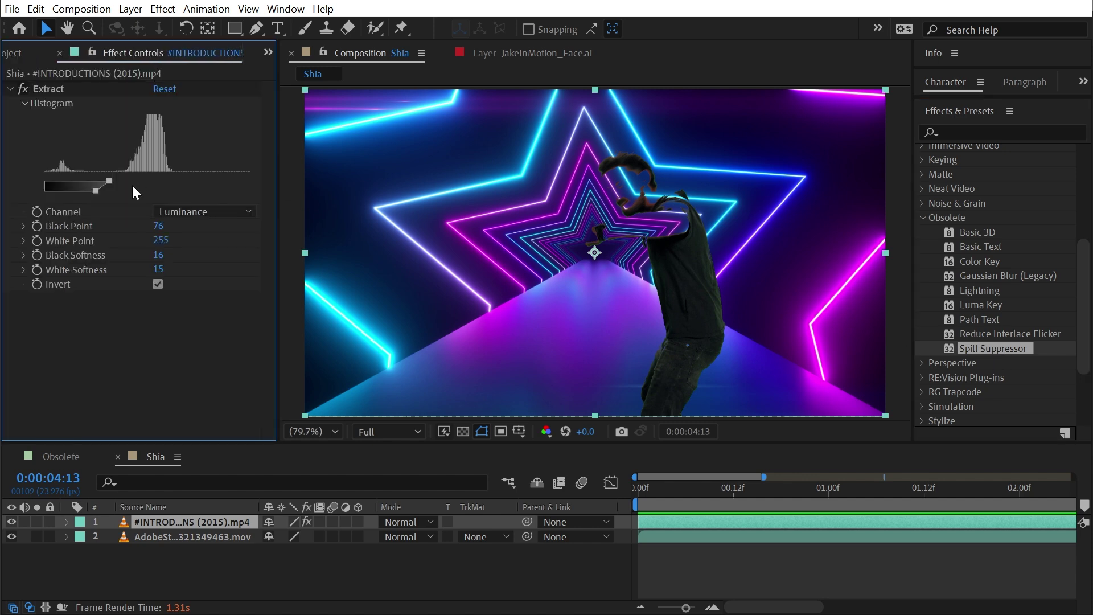
{"action": "key", "text": "Delete"}
{"action": "left_click_drag", "start_coordinate": [972, 262], "coordinate": [598, 268]}
{"action": "left_click", "coordinate": [183, 103]}
{"action": "left_click", "coordinate": [621, 138]}
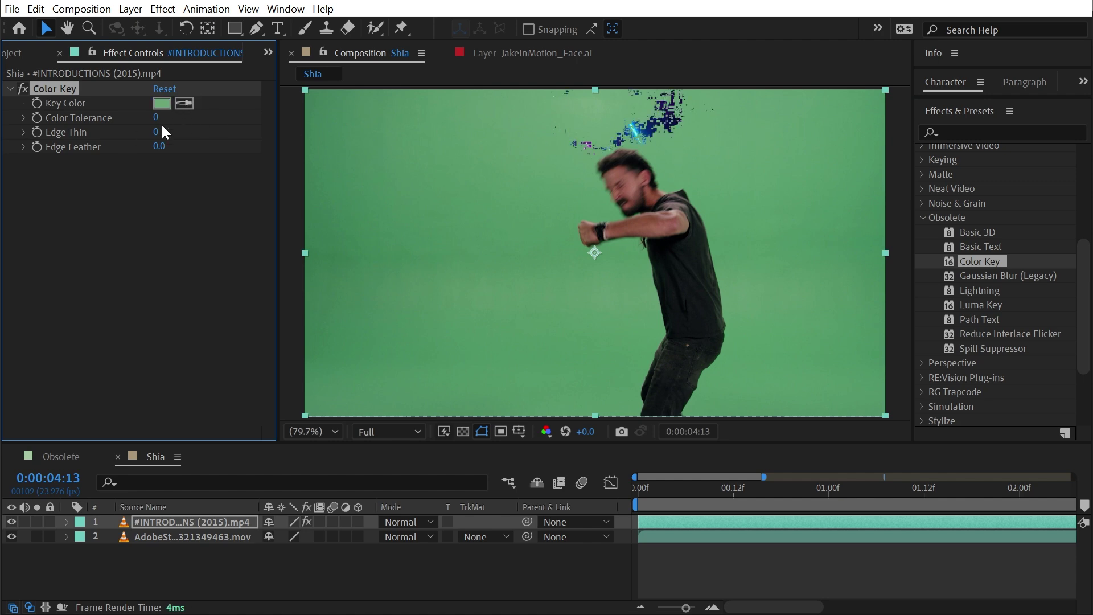
{"action": "left_click_drag", "start_coordinate": [157, 118], "coordinate": [228, 112]}
- Add Simple Choker, then duplicate Color Key below it with tolerance 50 and feather 1.0
{"action": "left_click", "coordinate": [922, 174]}
{"action": "left_click_drag", "start_coordinate": [989, 247], "coordinate": [39, 191]}
{"action": "left_click", "coordinate": [38, 89]}
{"action": "key", "text": "ctrl+d"}
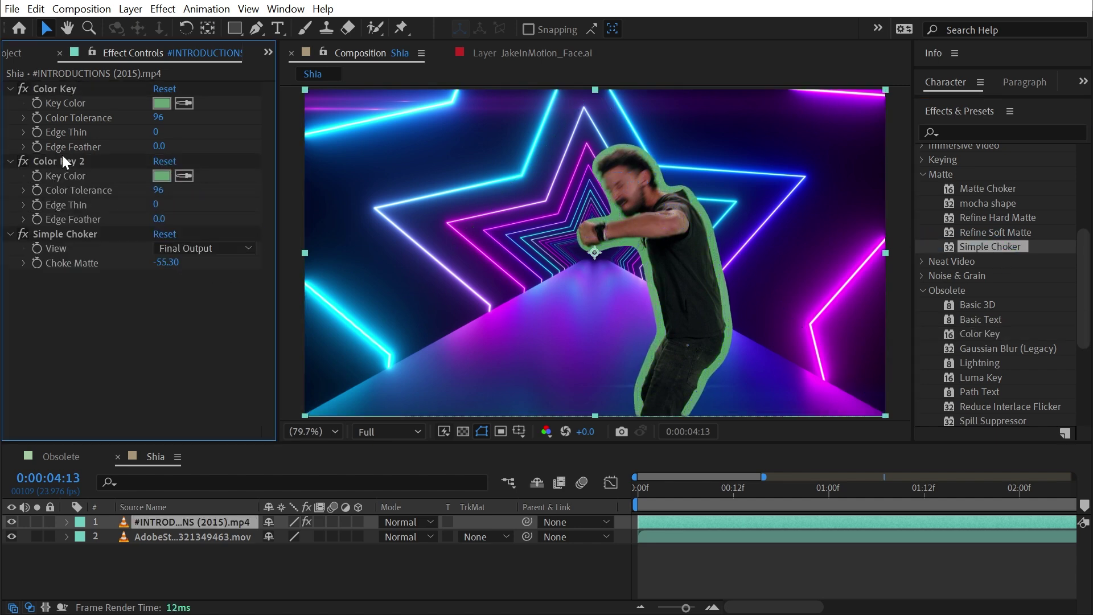
{"action": "left_click_drag", "start_coordinate": [57, 161], "coordinate": [120, 369]}
{"action": "left_click_drag", "start_coordinate": [159, 233], "coordinate": [116, 234]}
{"action": "left_click_drag", "start_coordinate": [159, 263], "coordinate": [239, 257]}
- Inspect the keyed edges at 200% zoom, then add Spill Suppressor below Color Key 2
{"action": "key", "text": "Home"}
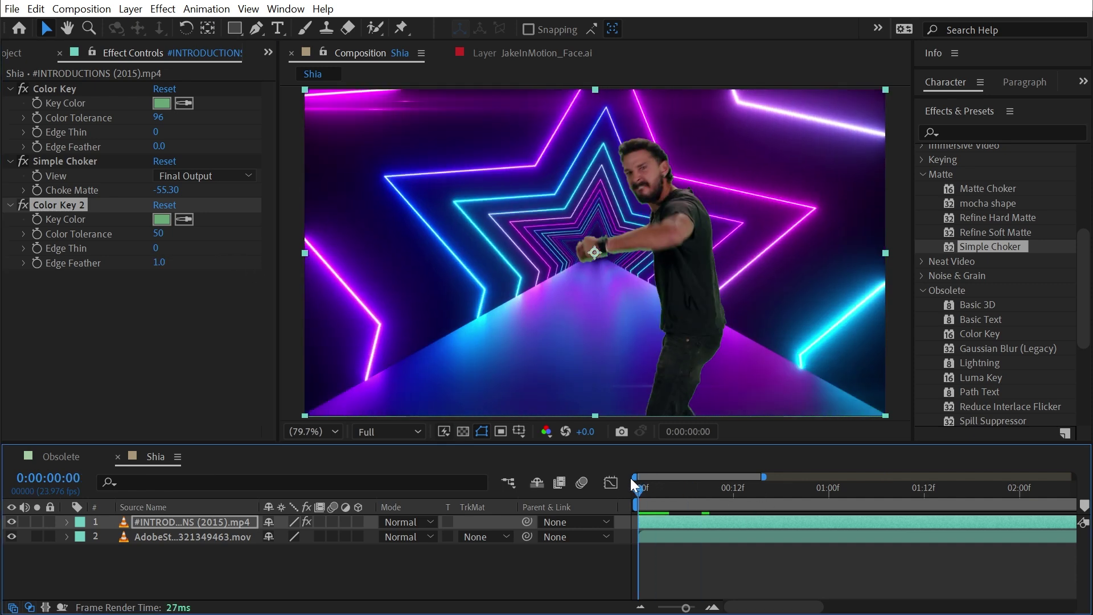
{"action": "key", "text": "period"}
{"action": "key", "text": "period"}
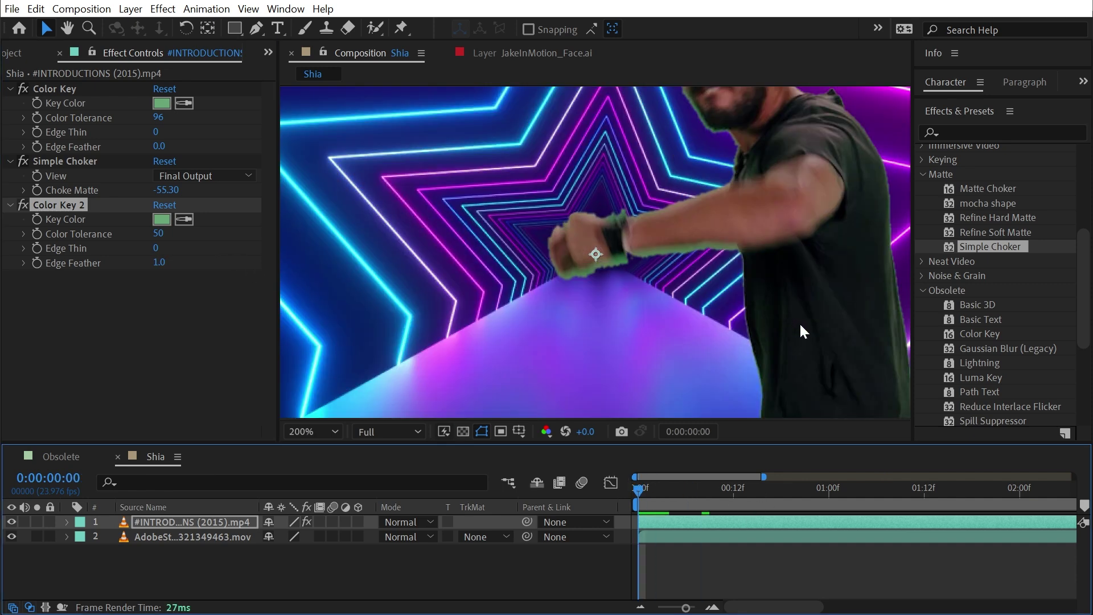
{"action": "key", "text": "h"}
{"action": "left_click_drag", "start_coordinate": [658, 267], "coordinate": [513, 163]}
{"action": "key", "text": "v"}
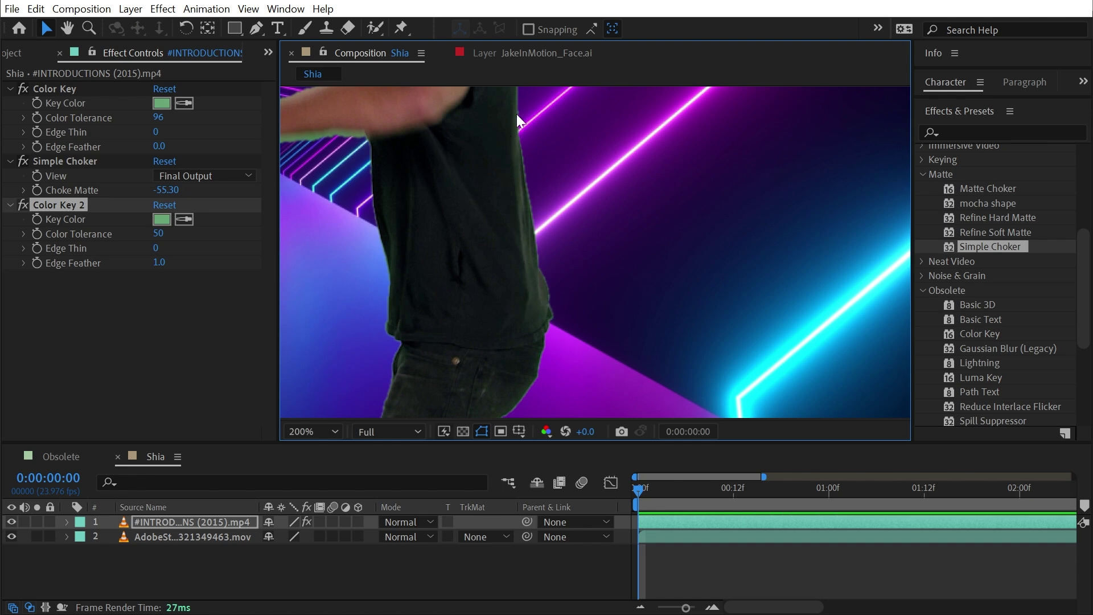
{"action": "key", "text": "h"}
{"action": "left_click_drag", "start_coordinate": [446, 117], "coordinate": [549, 152]}
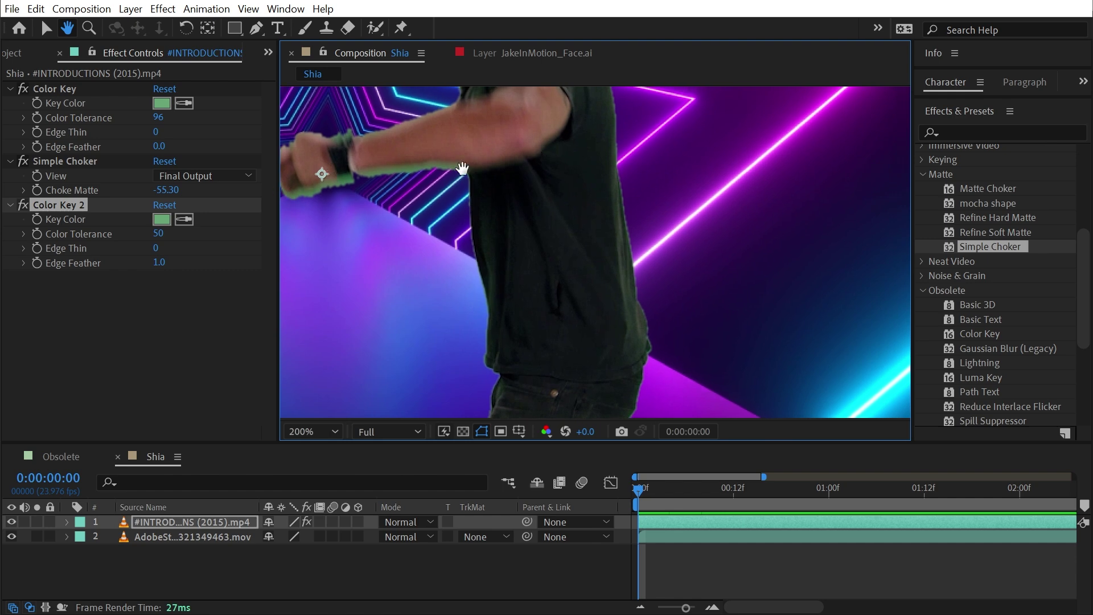
{"action": "left_click_drag", "start_coordinate": [602, 280], "coordinate": [522, 207]}
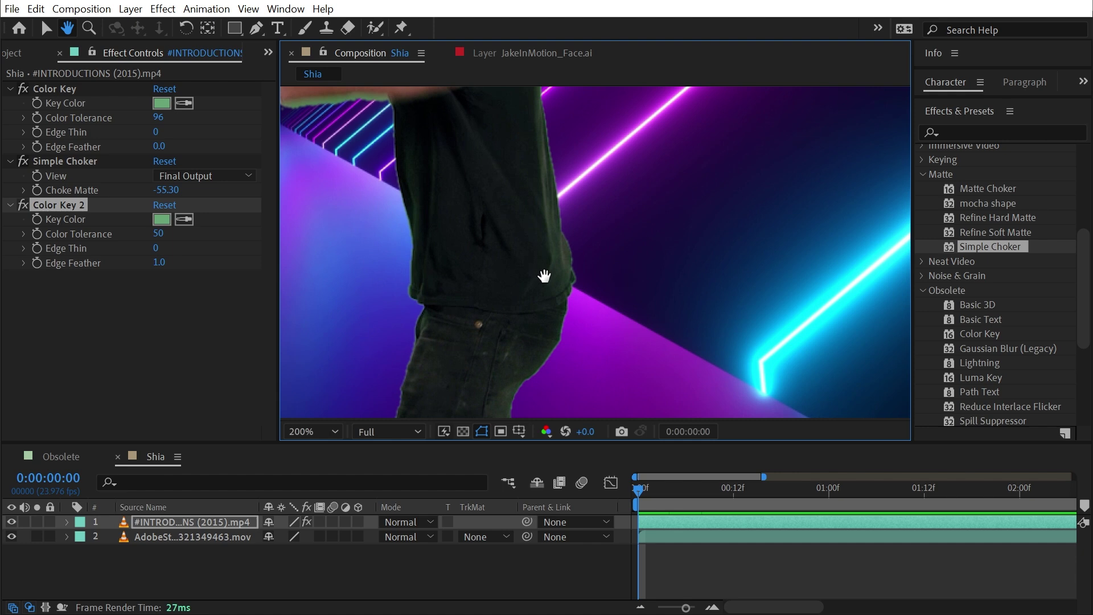
{"action": "key", "text": "v"}
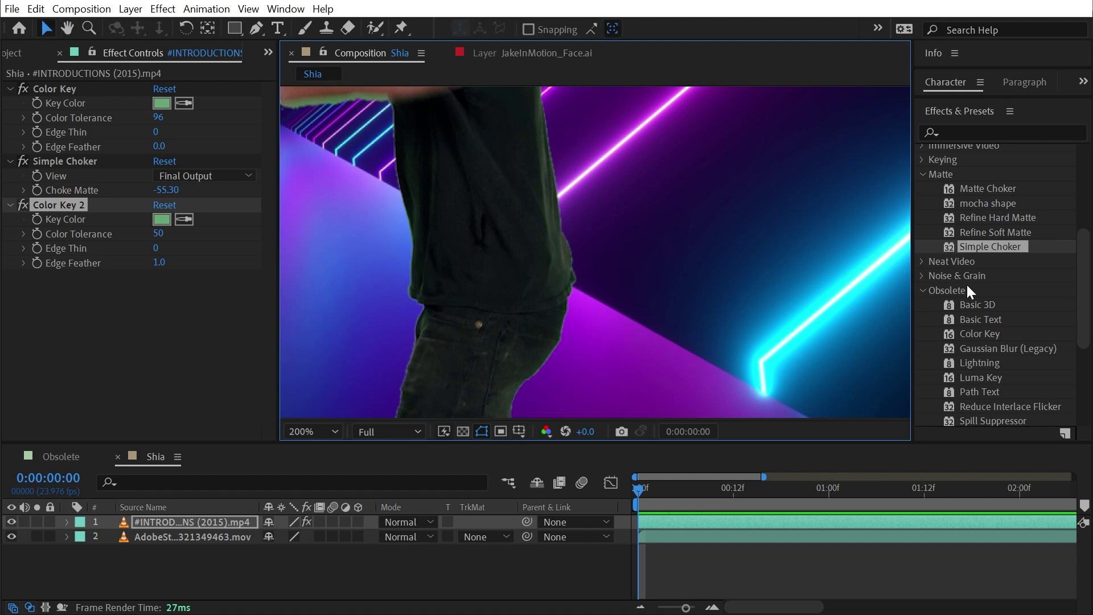
{"action": "scroll", "coordinate": [1047, 342], "scroll_direction": "down", "scroll_amount": 1}
{"action": "mouse_move", "coordinate": [993, 383]}
{"action": "left_mouse_down"}
{"action": "mouse_move", "coordinate": [893, 398]}
{"action": "mouse_move", "coordinate": [194, 353]}
{"action": "left_mouse_up"}
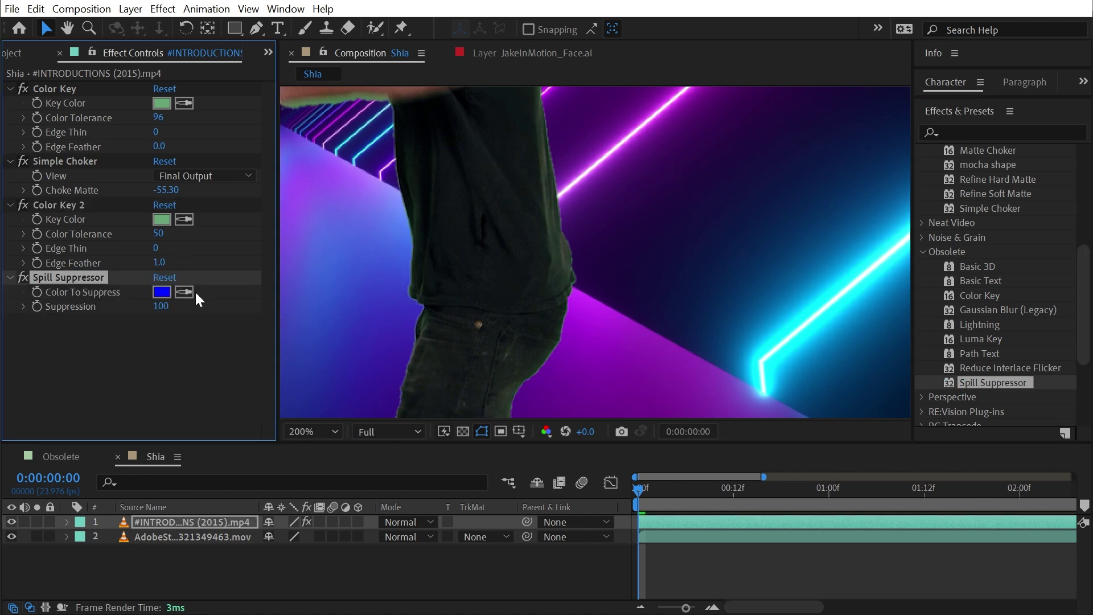
- Set Spill Suppressor's colour to Color Key 2's green, test lower Suppression, then restore 100
{"action": "left_click", "coordinate": [185, 293]}
{"action": "left_click", "coordinate": [161, 221]}
{"action": "key", "text": "h"}
{"action": "left_click_drag", "start_coordinate": [556, 135], "coordinate": [636, 167]}
{"action": "left_click_drag", "start_coordinate": [160, 306], "coordinate": [317, 297]}
{"action": "key", "text": "ctrl+z"}
- Add Advanced Spill Suppressor below Spill Suppressor and set its Method to Ultra
{"action": "scroll", "coordinate": [1000, 298], "scroll_direction": "up", "scroll_amount": 3}
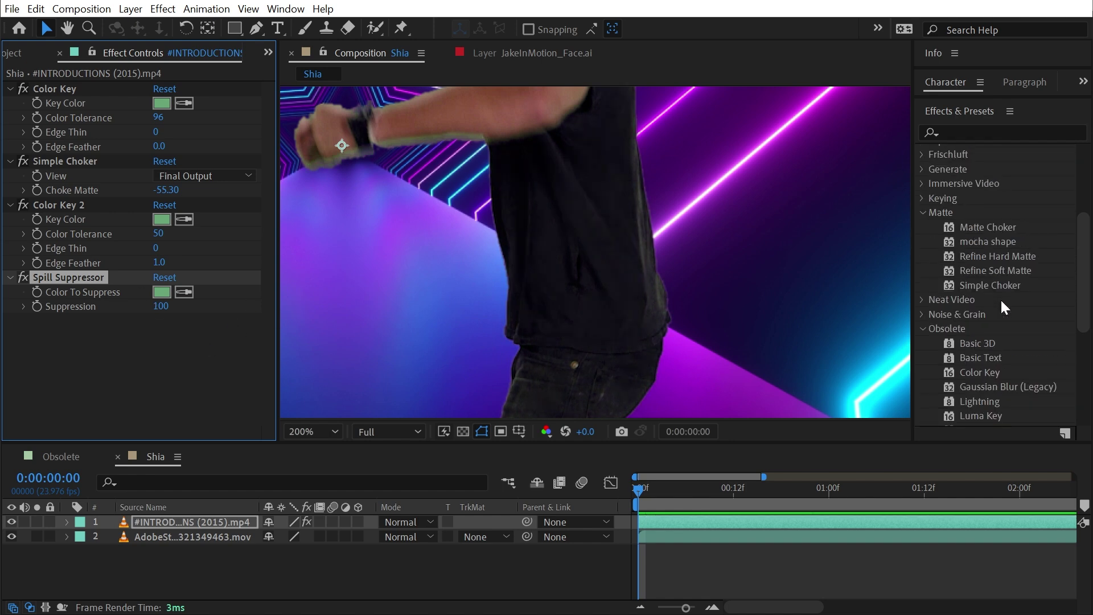
{"action": "left_click", "coordinate": [923, 198]}
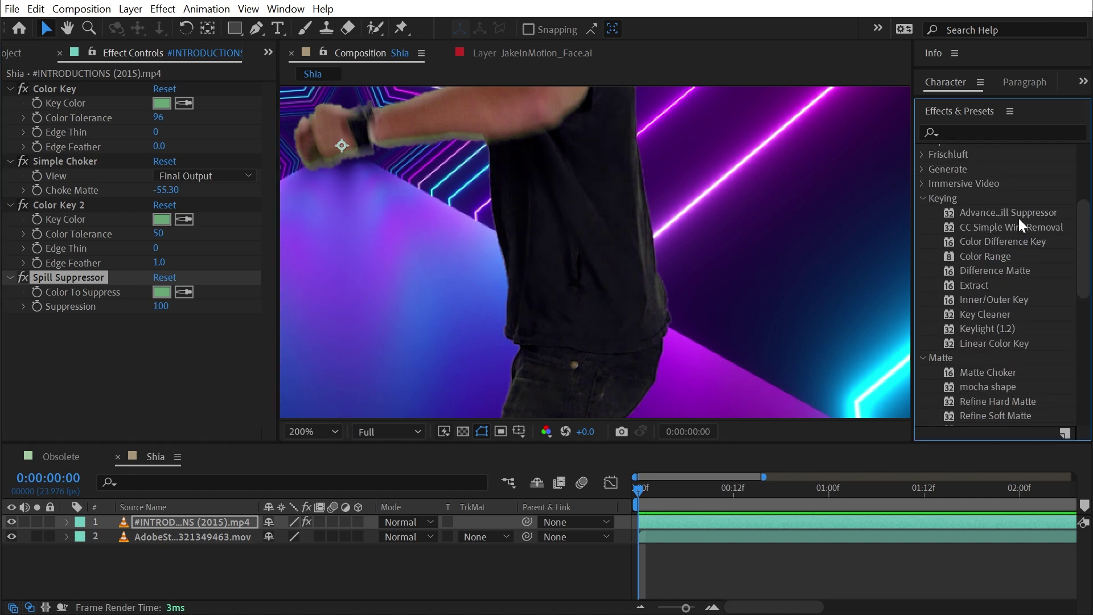
{"action": "left_click_drag", "start_coordinate": [1019, 217], "coordinate": [162, 370]}
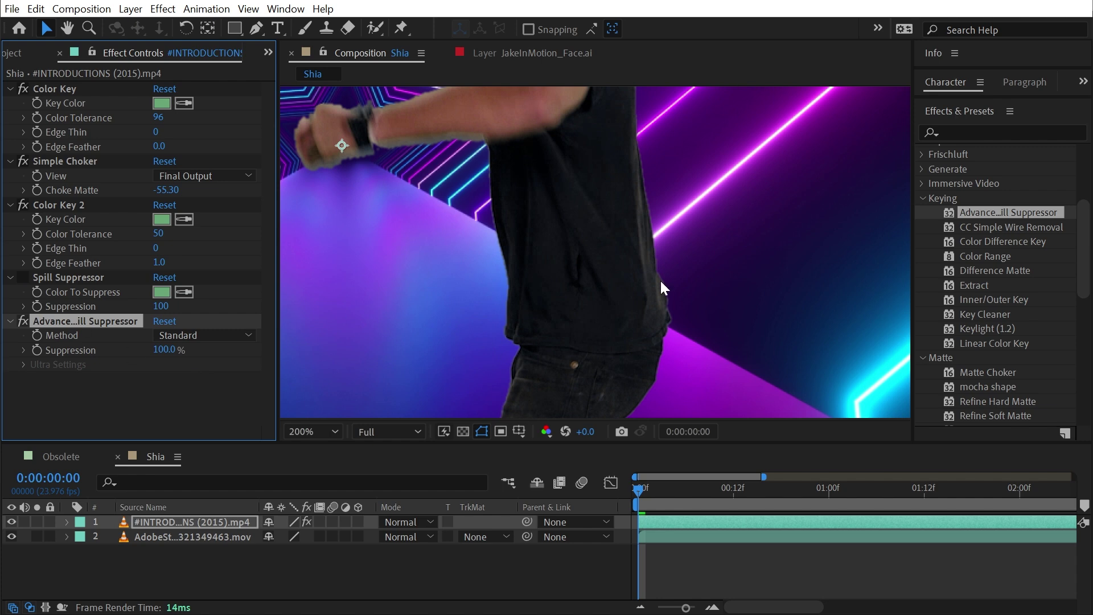
{"action": "left_click", "coordinate": [188, 337]}
{"action": "left_click", "coordinate": [200, 368]}
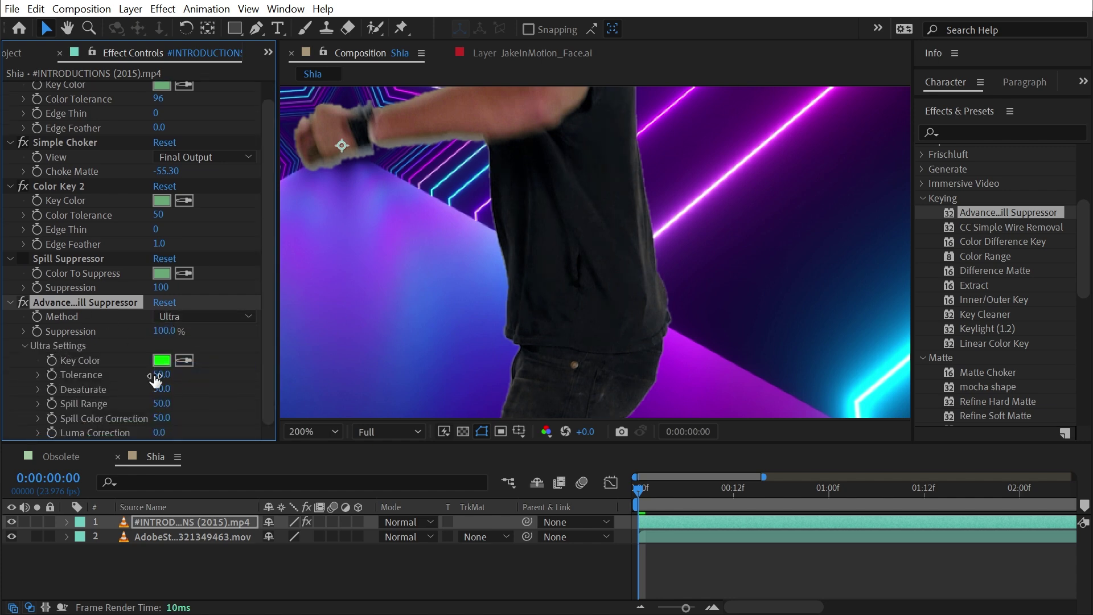